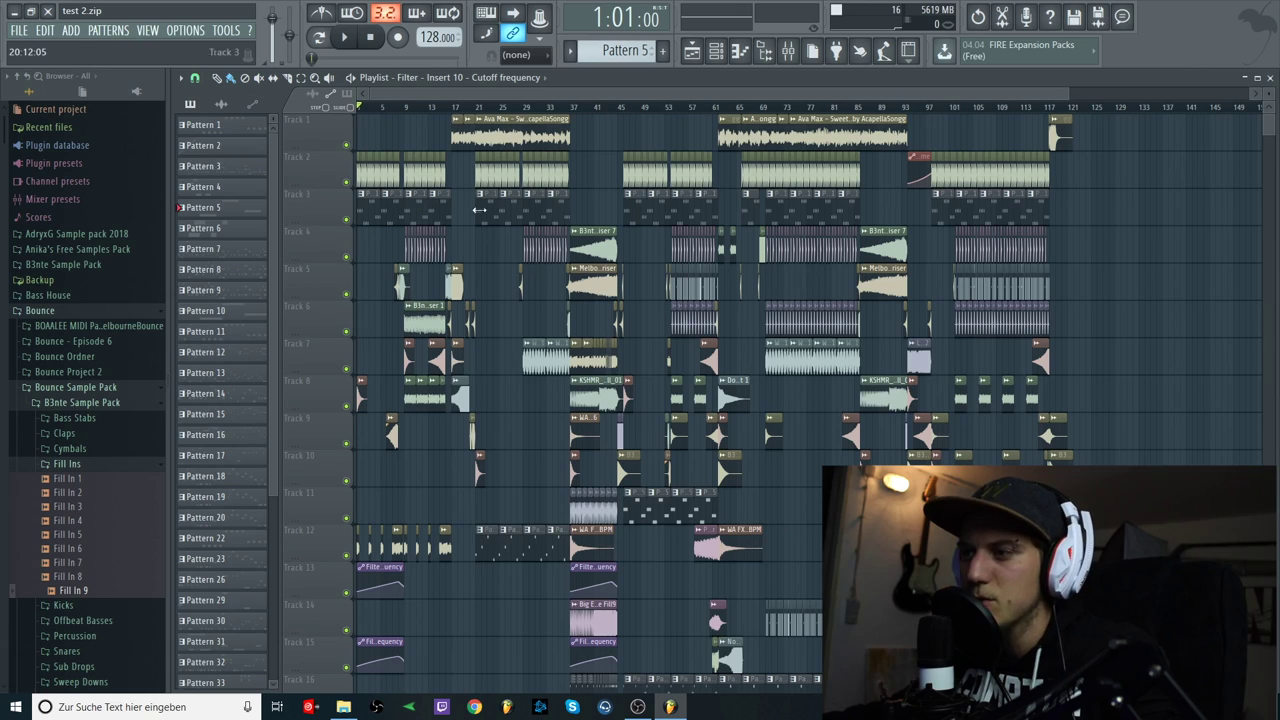
Look over the whole song arrangement, from the acapella on Track 1 down to the acapella volume automation on Track 18.
scroll(526, 252, "down", 4)
scroll(501, 294, "up", 4)
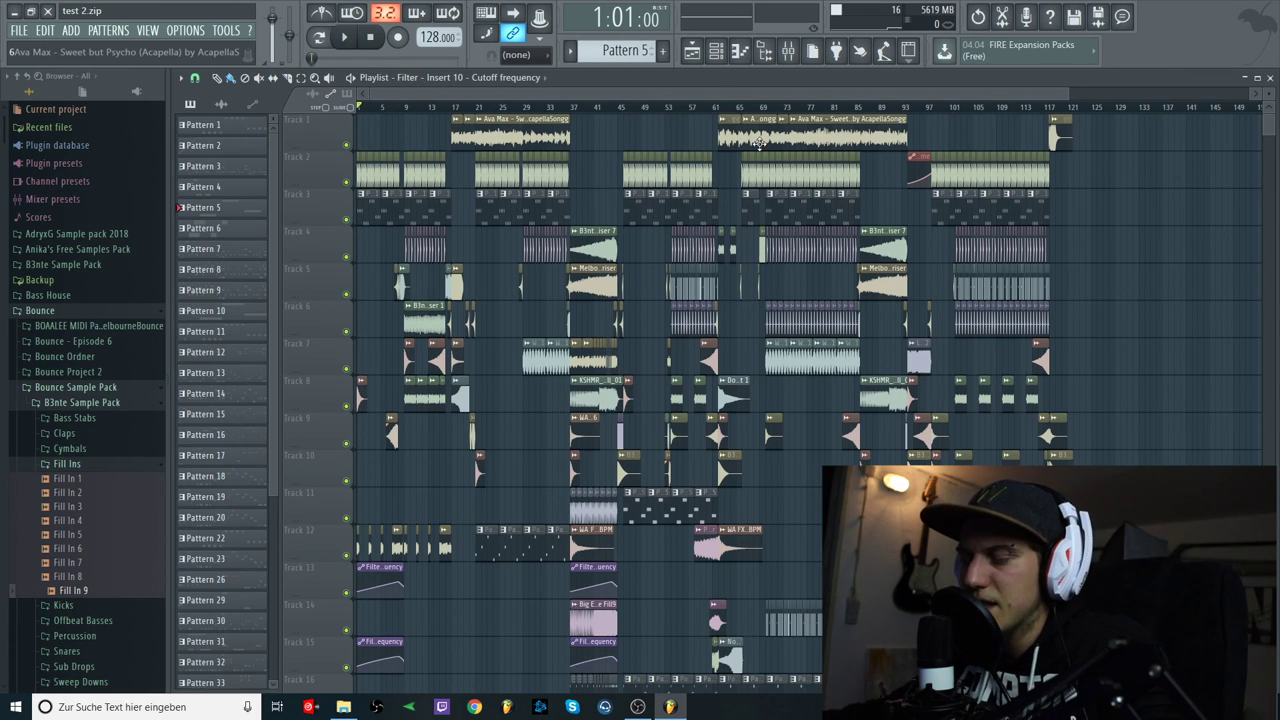
scroll(735, 200, "down", 3)
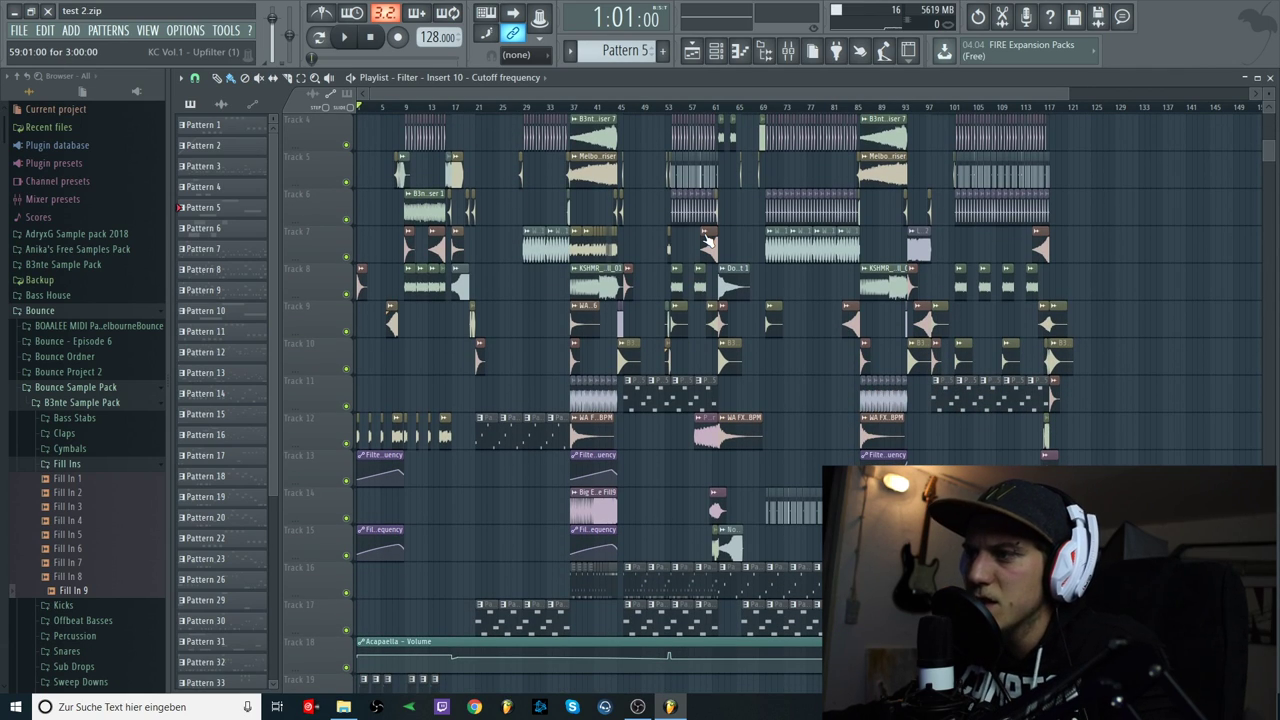
scroll(706, 240, "up", 3)
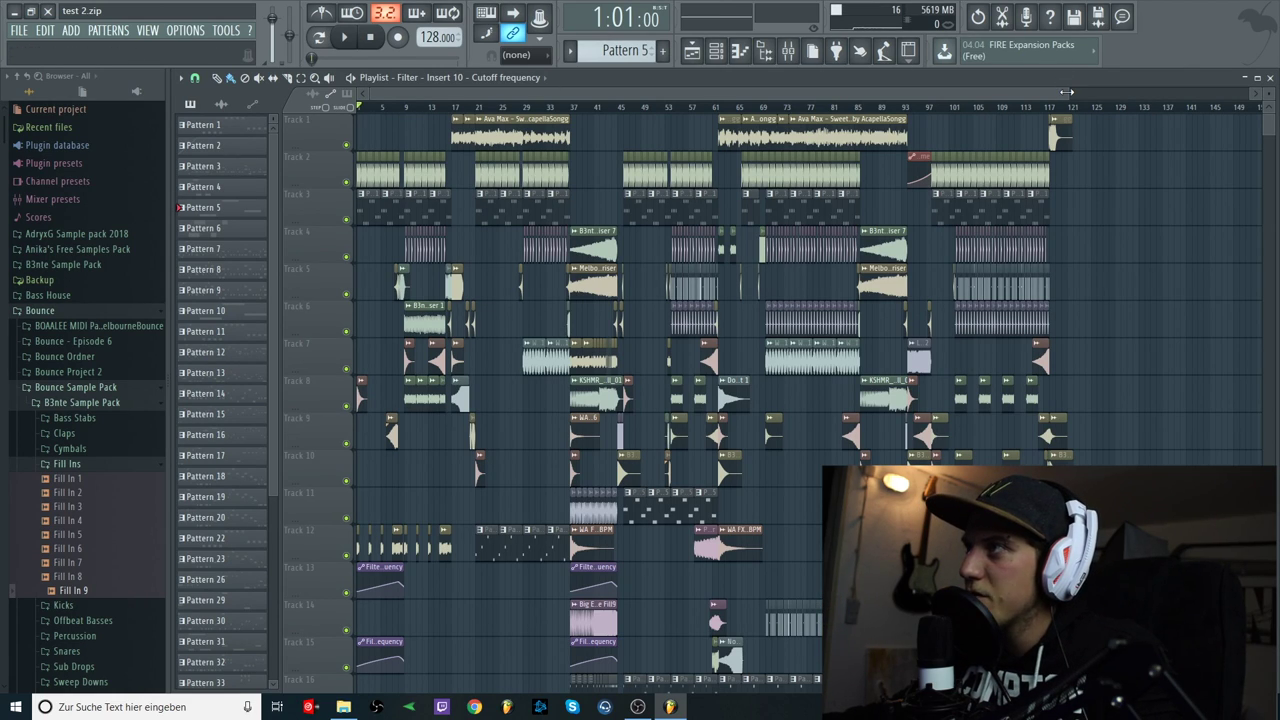
scroll(490, 437, "down", 1)
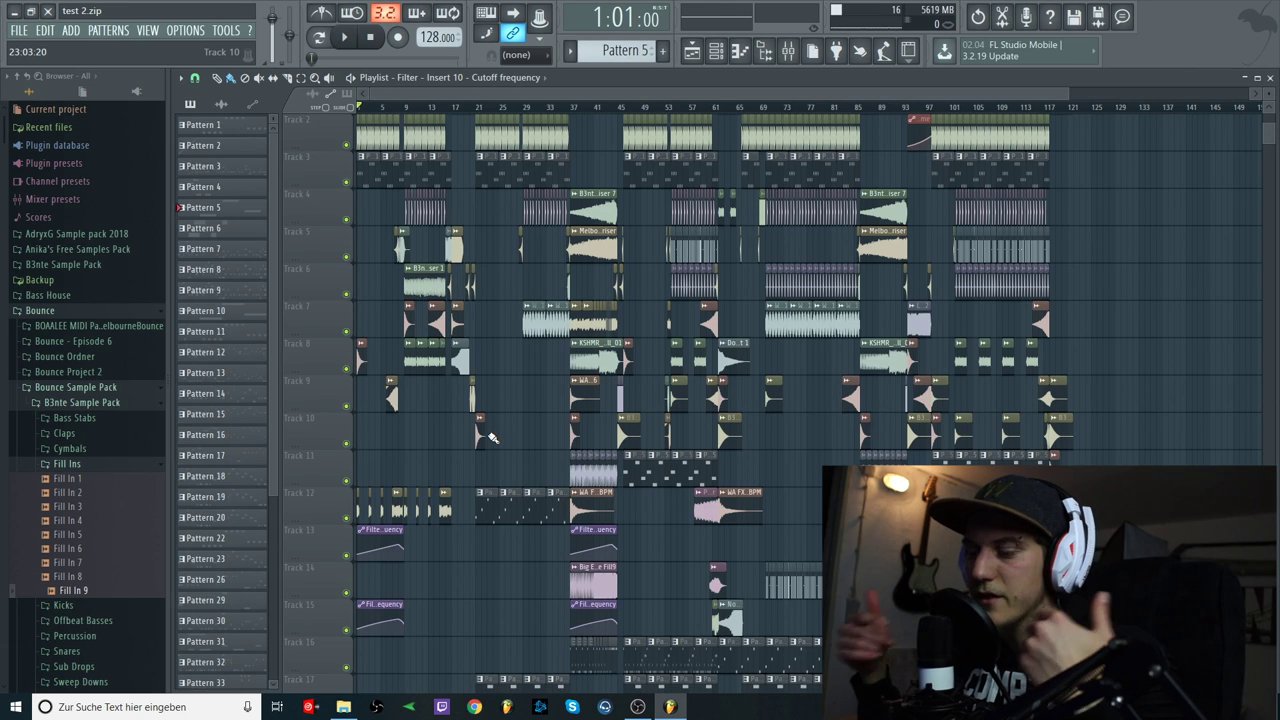
scroll(567, 309, "down", 2)
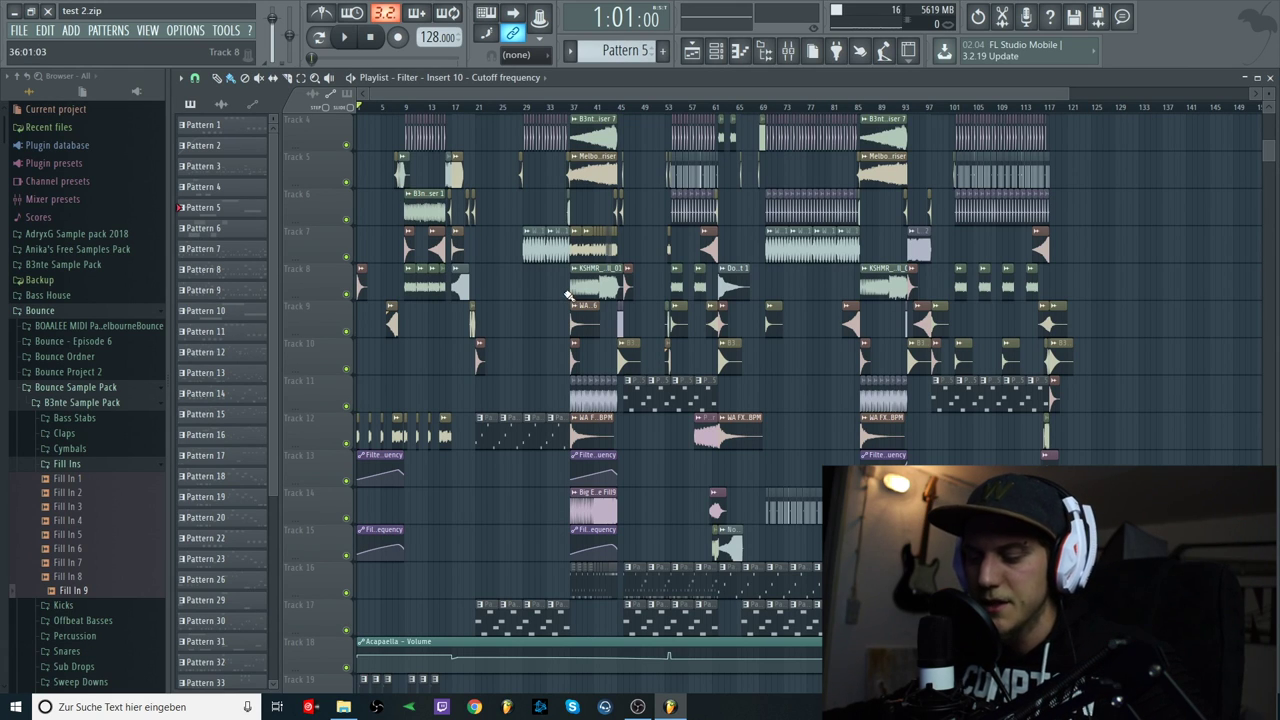
scroll(456, 150, "up", 3)
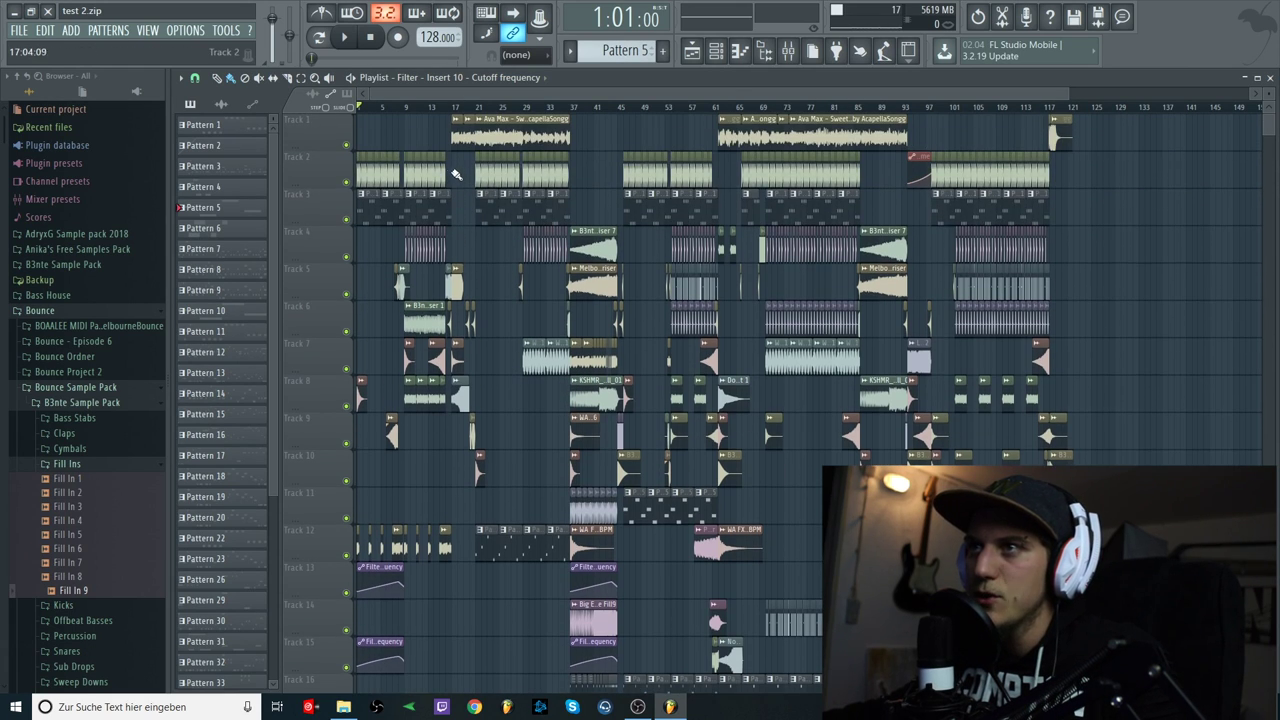
Examine the clips around the vocal entry at bar 17 and the layered build-up between bars 37 and 45.
scroll(466, 166, "up", 4)
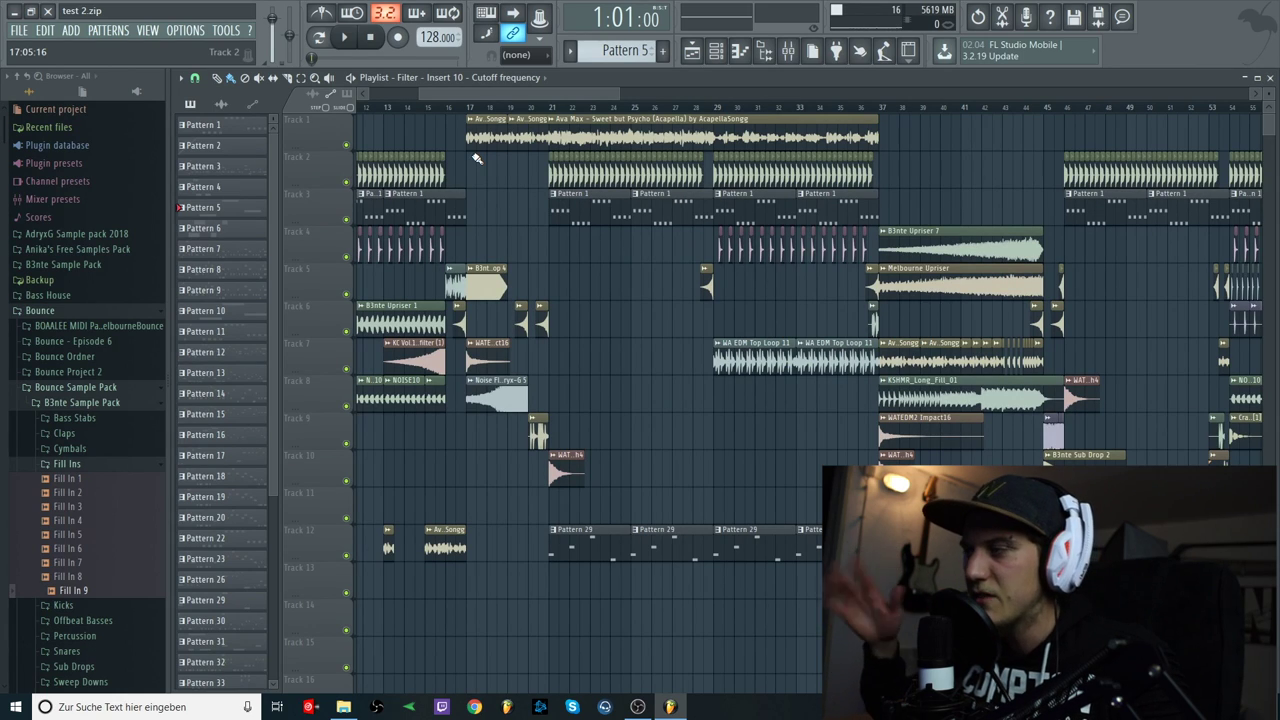
scroll(477, 160, "down", 5)
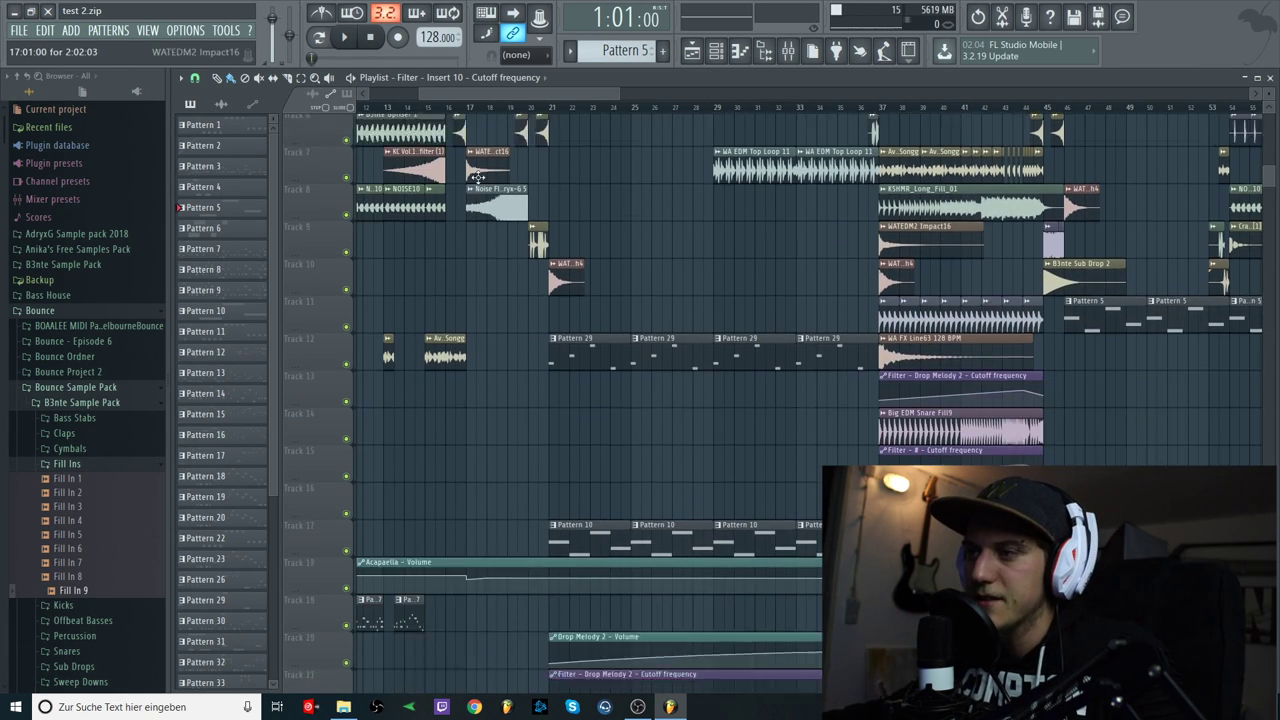
scroll(477, 175, "up", 3)
scroll(550, 405, "up", 1)
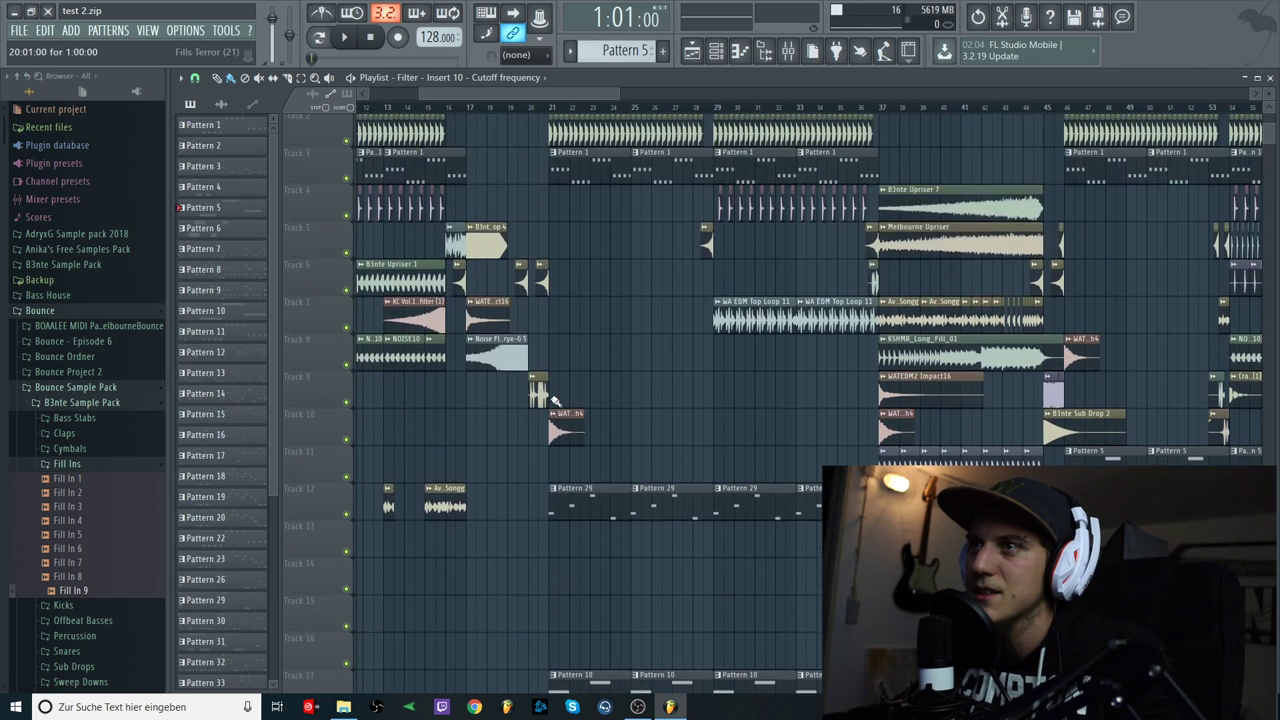
scroll(672, 216, "down", 3)
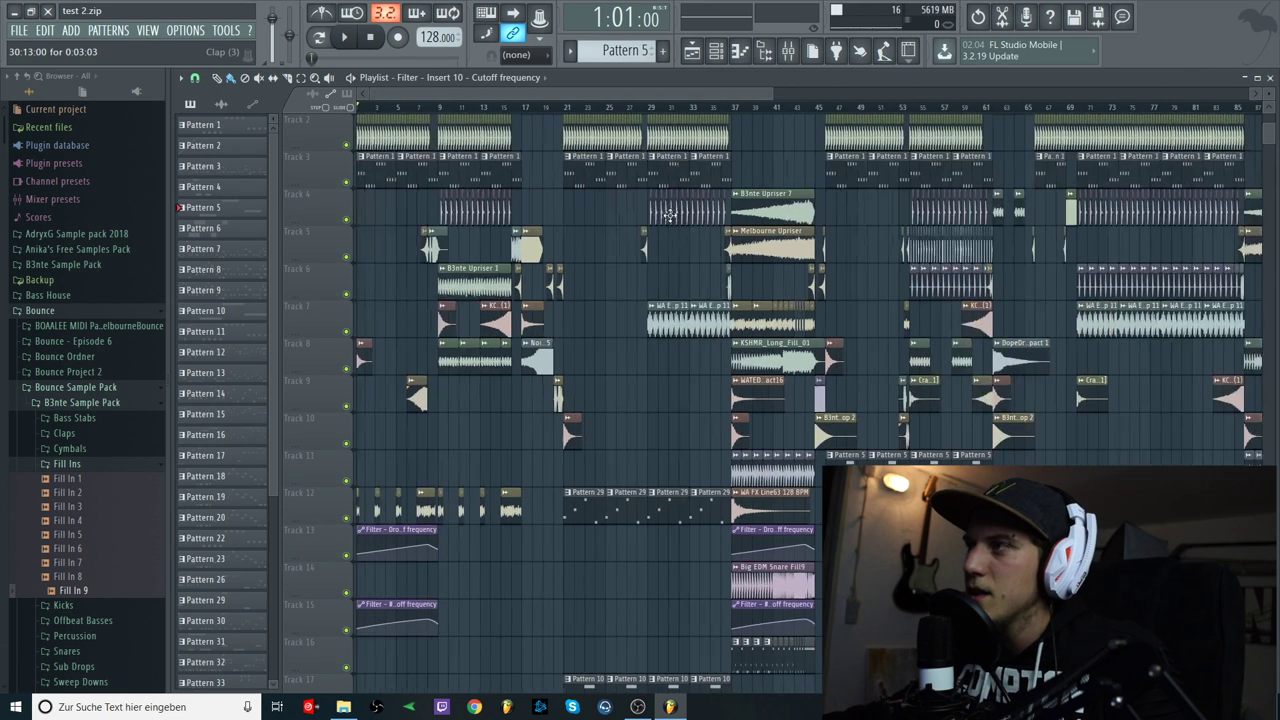
scroll(685, 214, "down", 3)
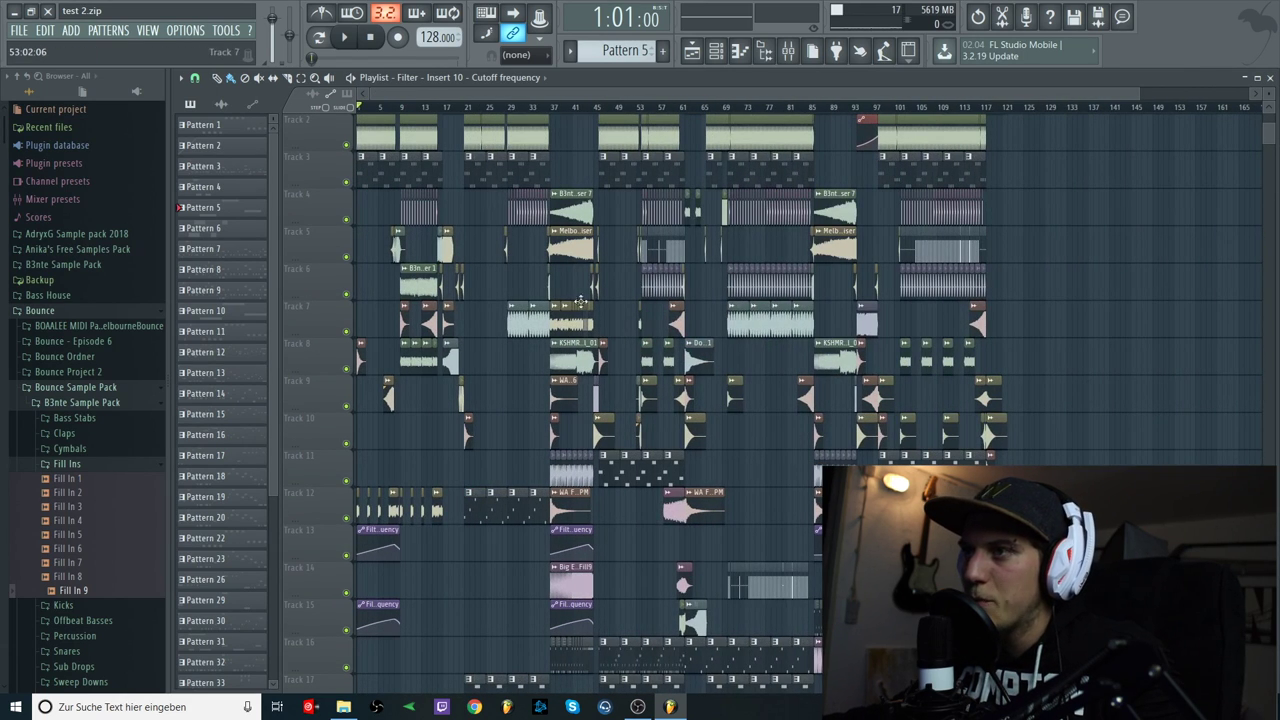
scroll(584, 299, "up", 4)
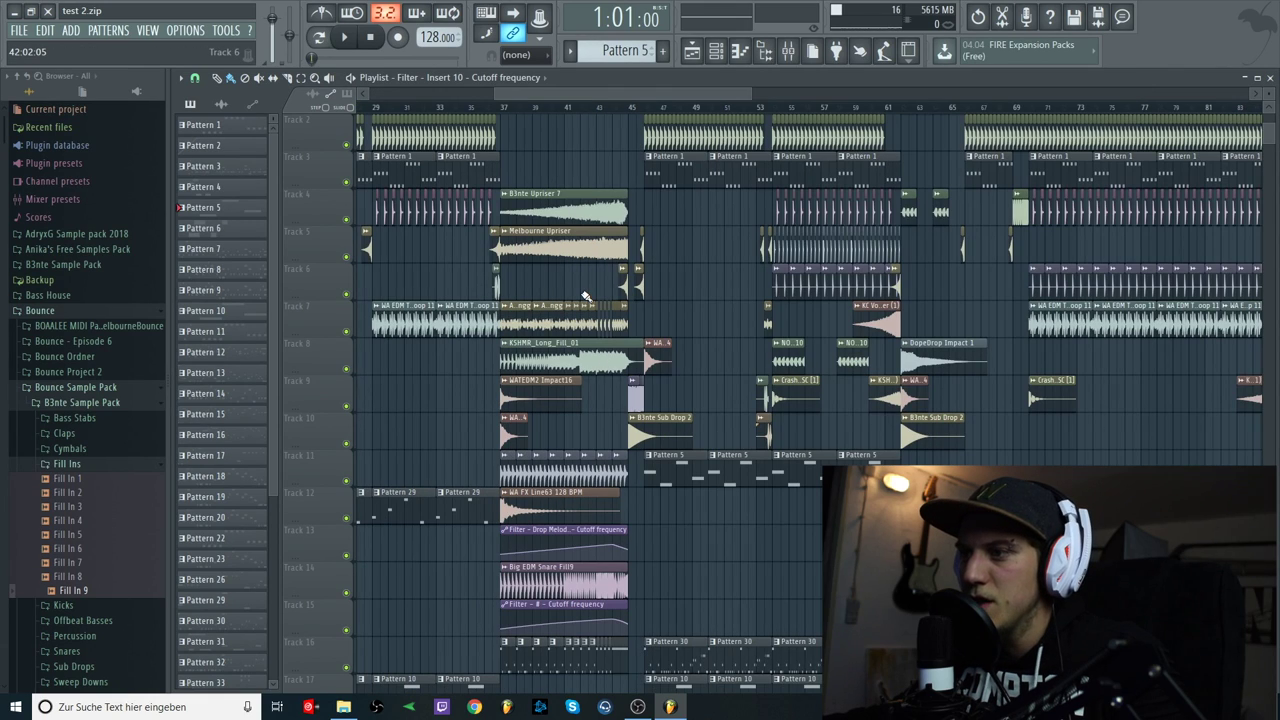
scroll(552, 299, "up", 3)
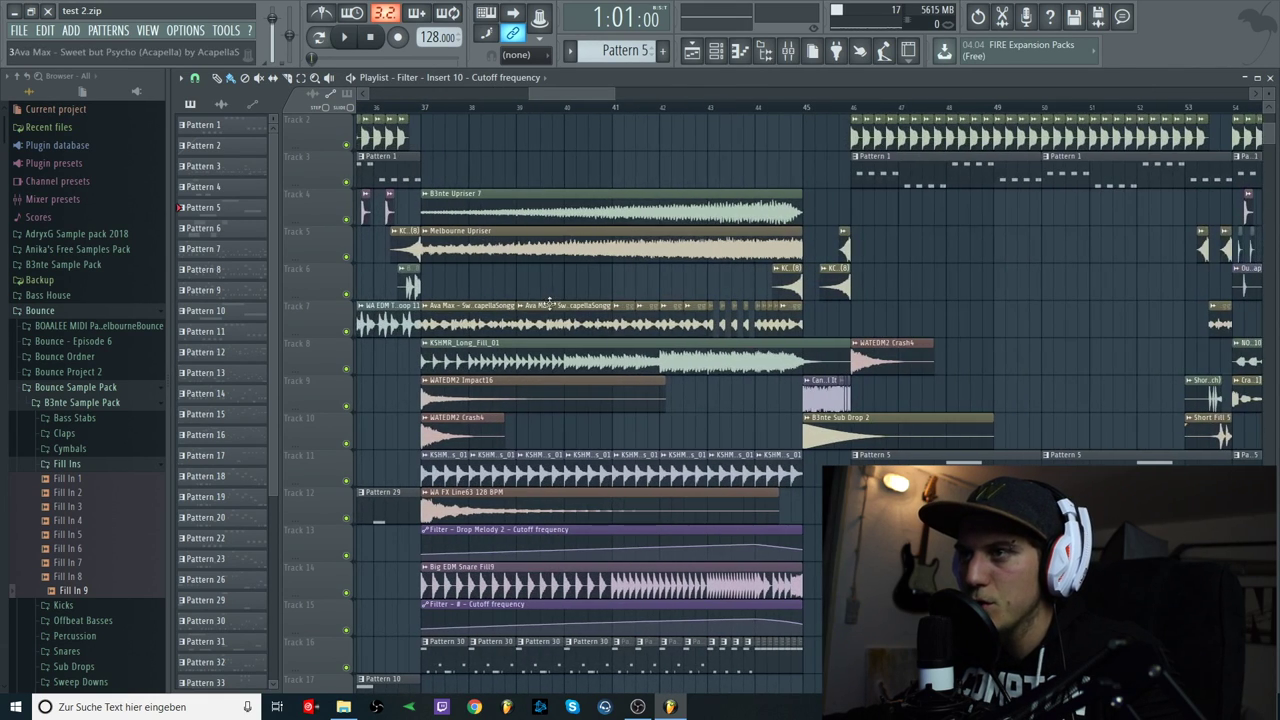
Review the intro and the first vocal section across all playlist tracks, including the automation clips.
left_click_drag(543, 94, 338, 95)
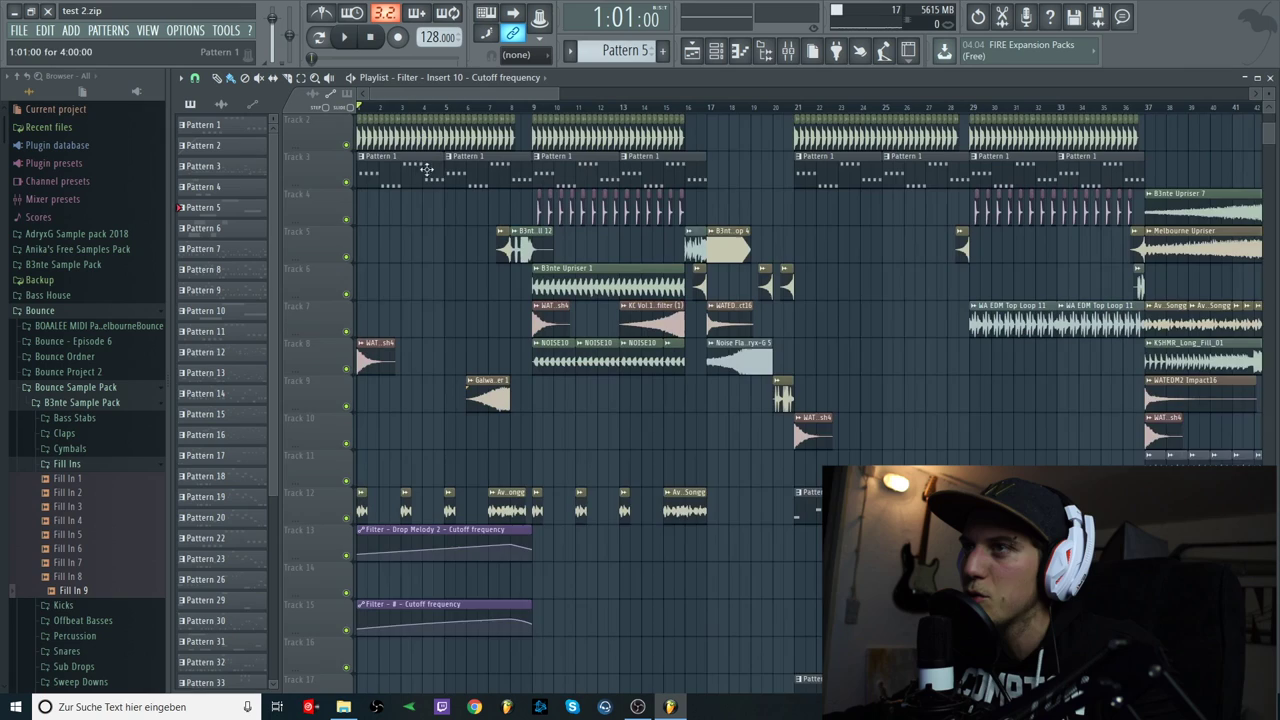
scroll(501, 181, "up", 1)
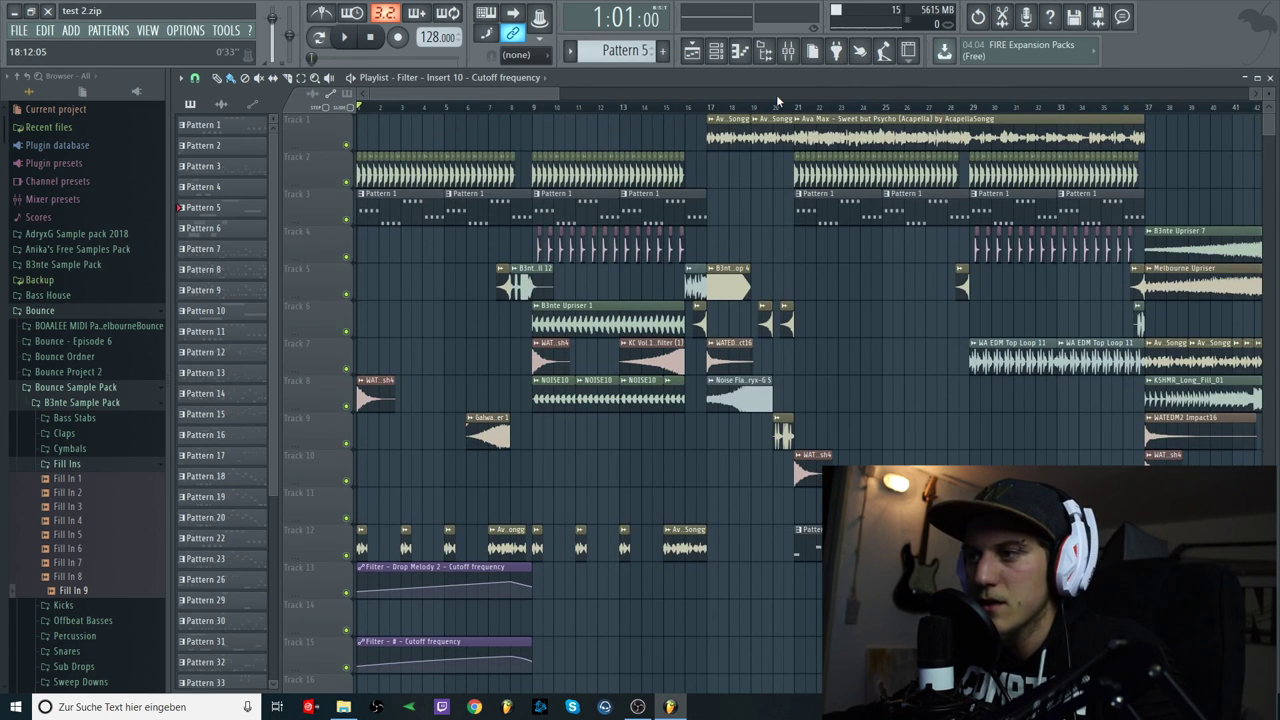
left_click_drag(560, 93, 708, 97)
scroll(594, 157, "down", 5)
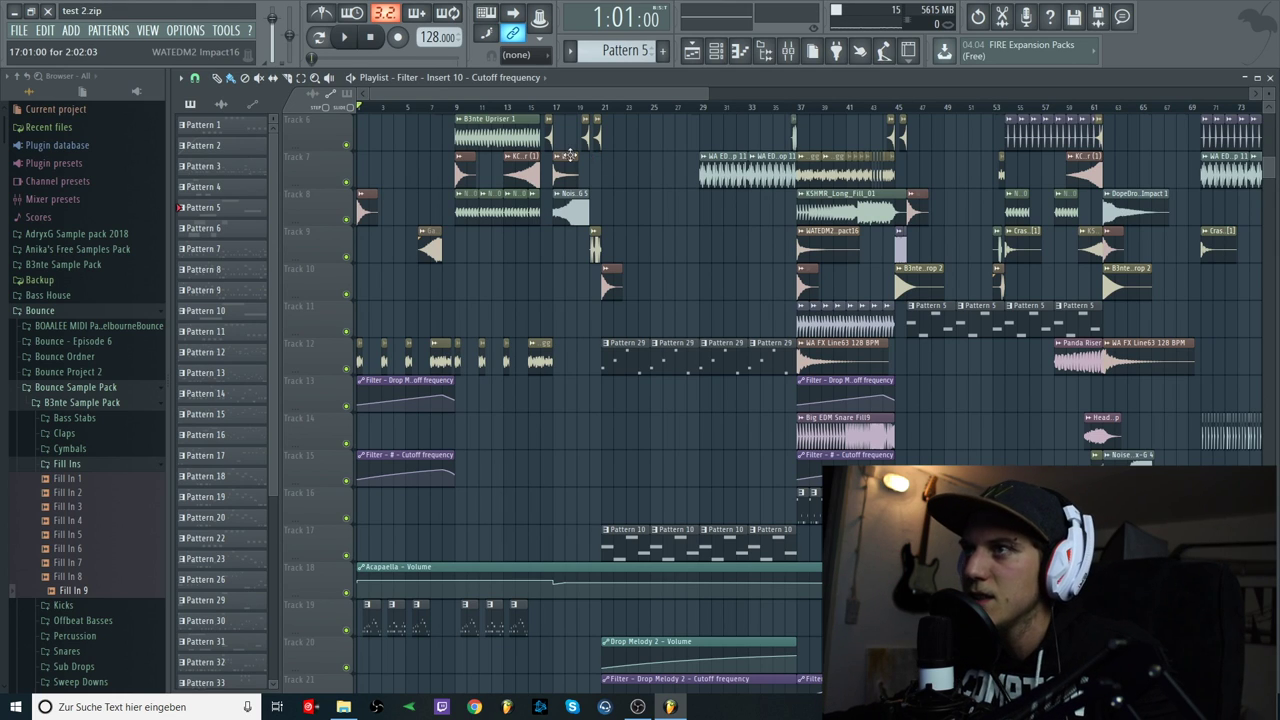
scroll(543, 207, "down", 4)
scroll(543, 207, "up", 9)
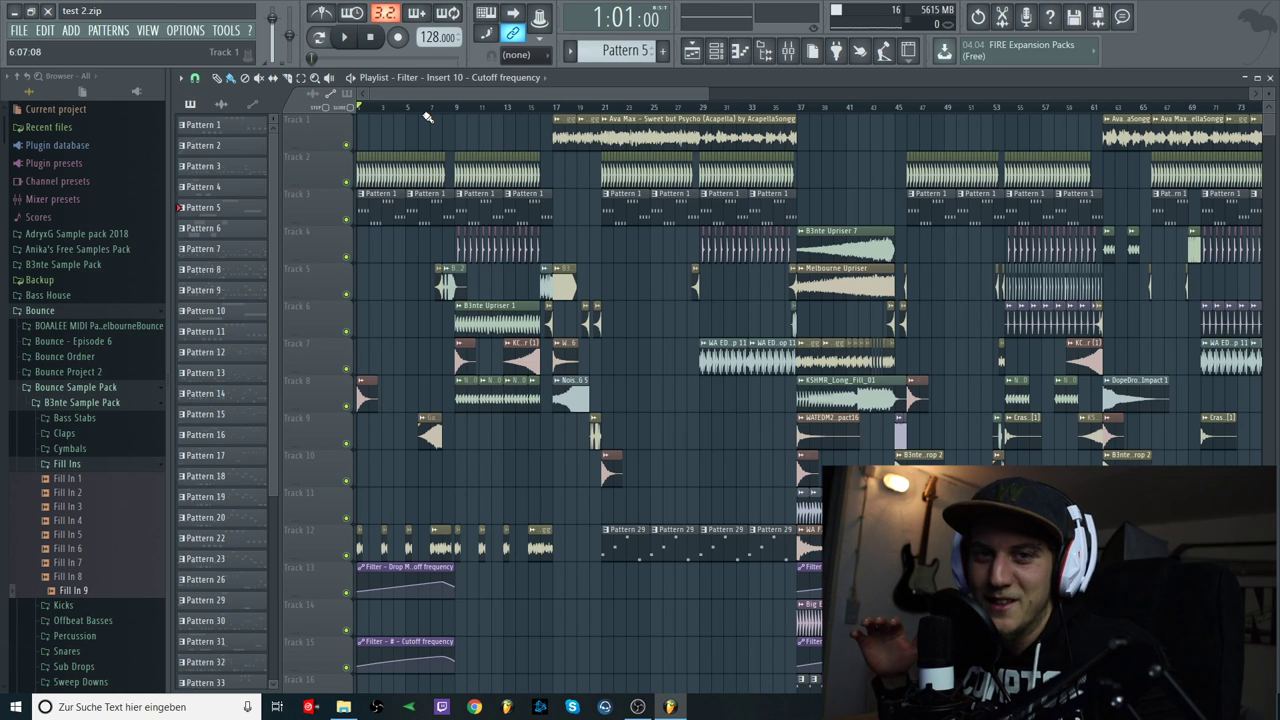
Play the song's intro from bar 1 and stop playback after the first few bars.
scroll(434, 223, "down", 3)
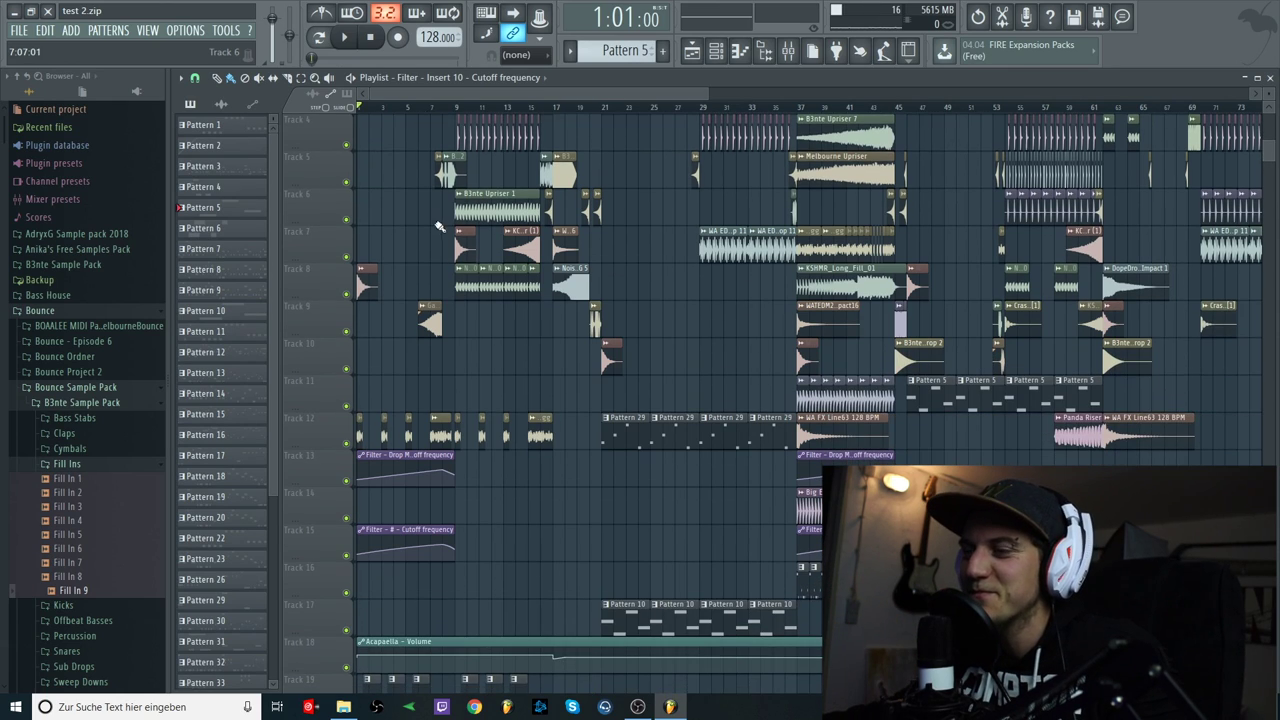
scroll(442, 268, "up", 3)
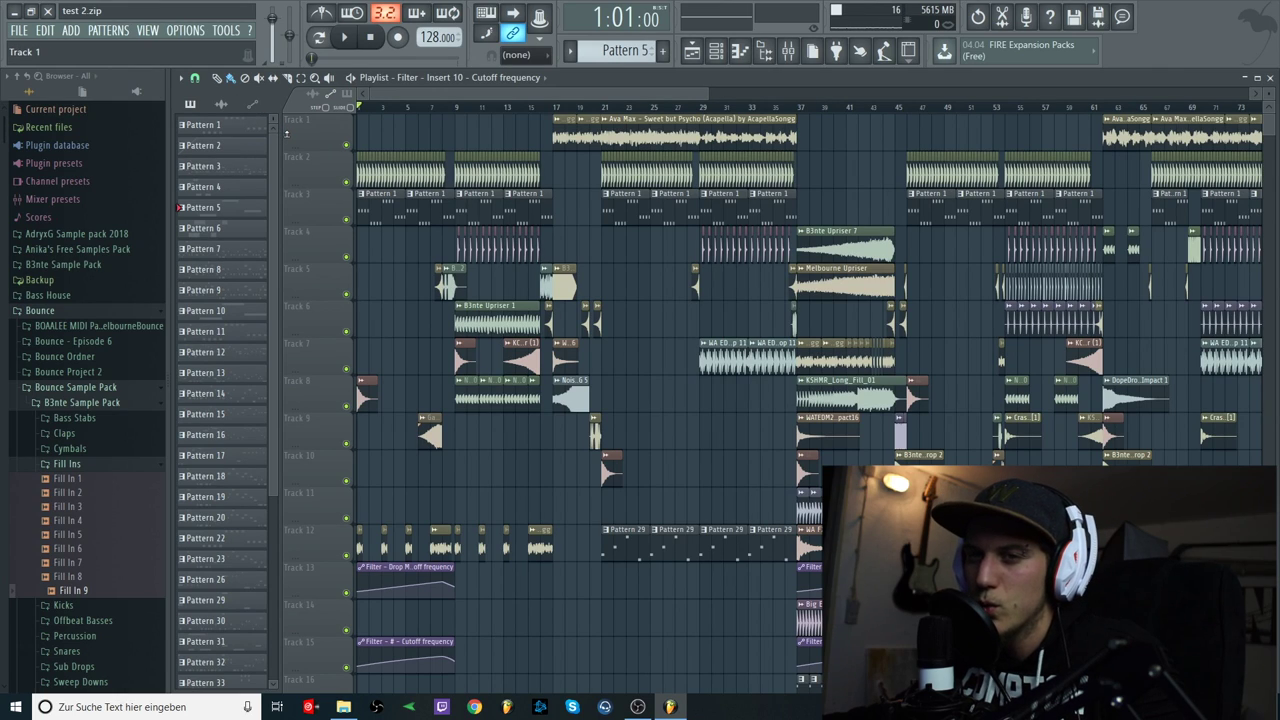
key("space")
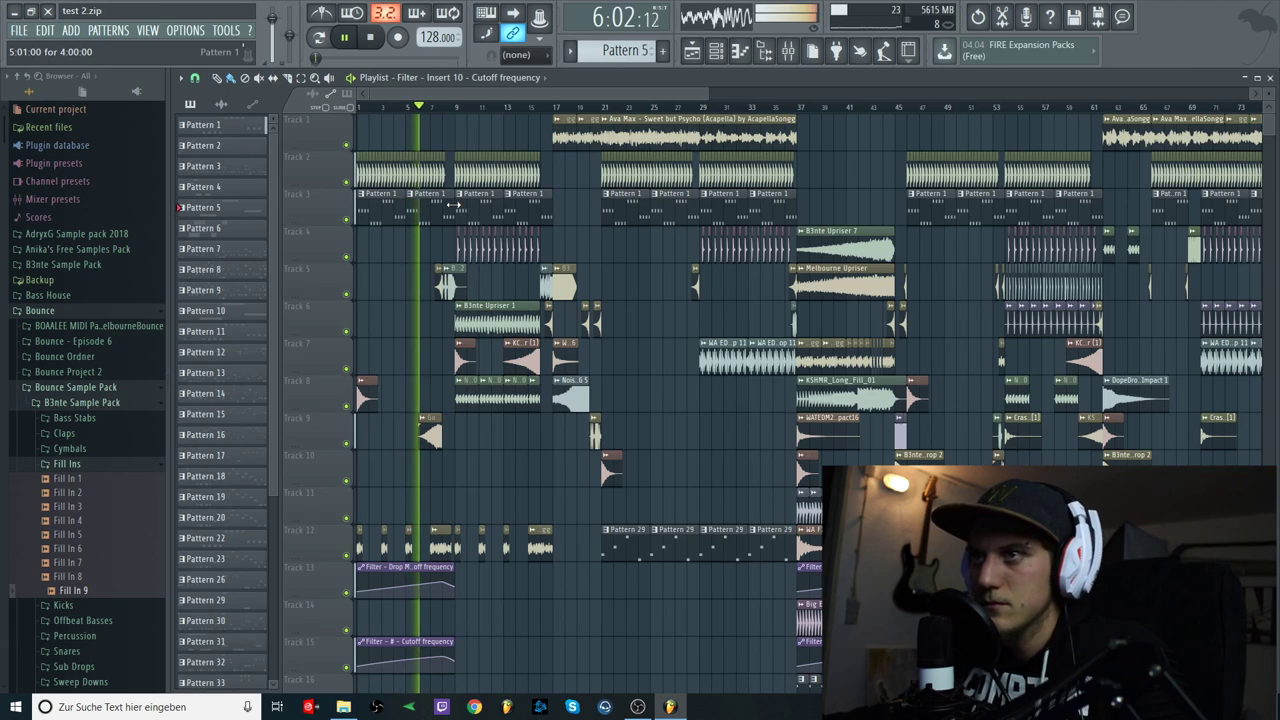
key("space")
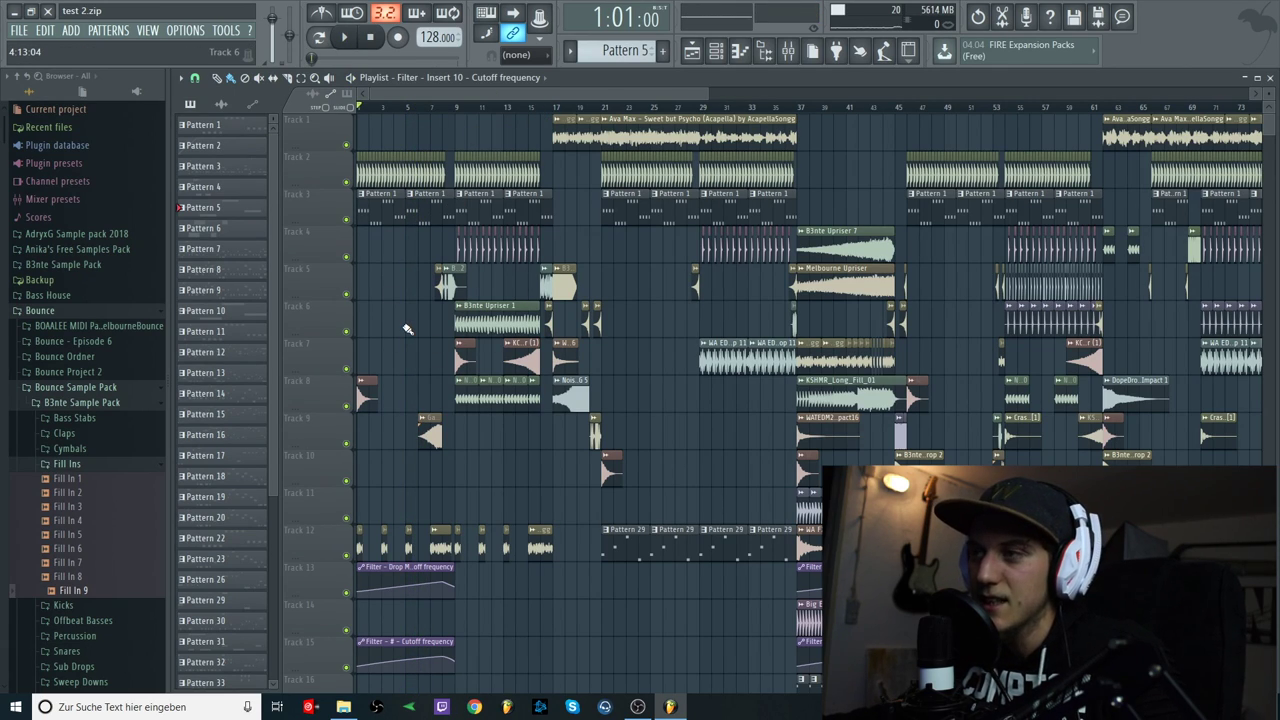
Open the sample settings of the short Ava Max acapella clip at bar 3 on Track 12.
scroll(402, 331, "up", 3)
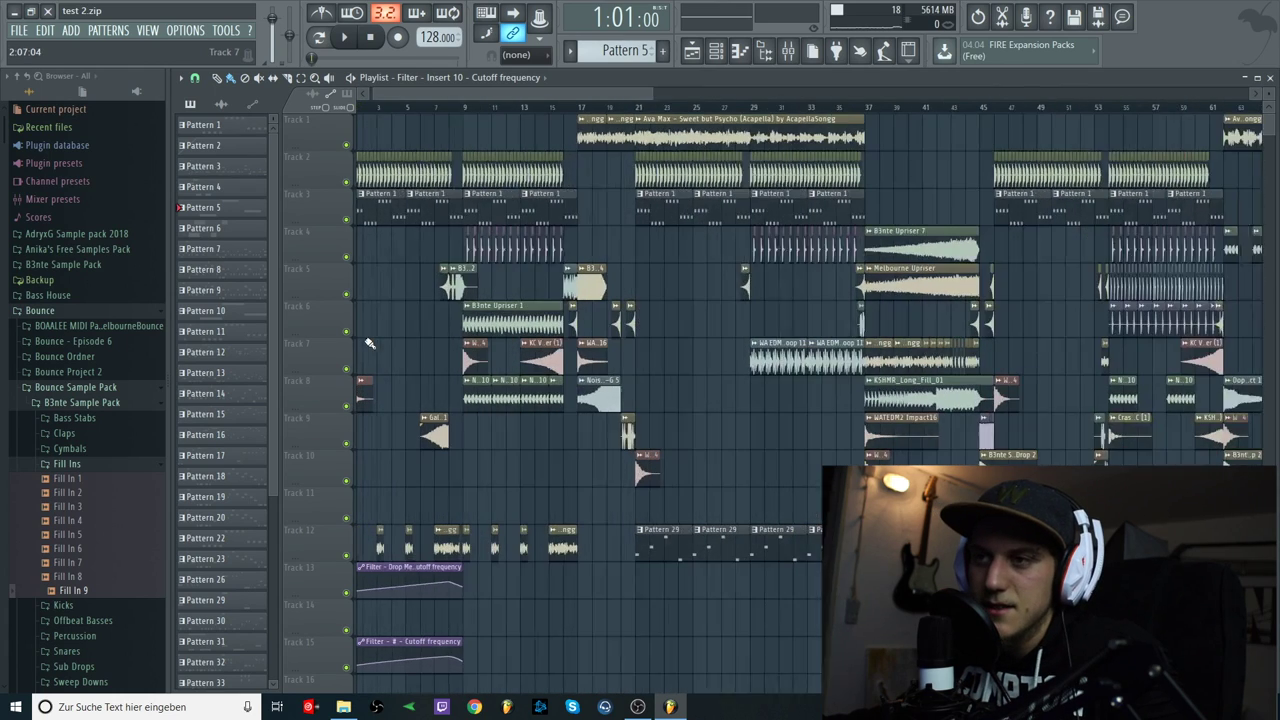
scroll(368, 340, "up", 3)
scroll(366, 310, "up", 2)
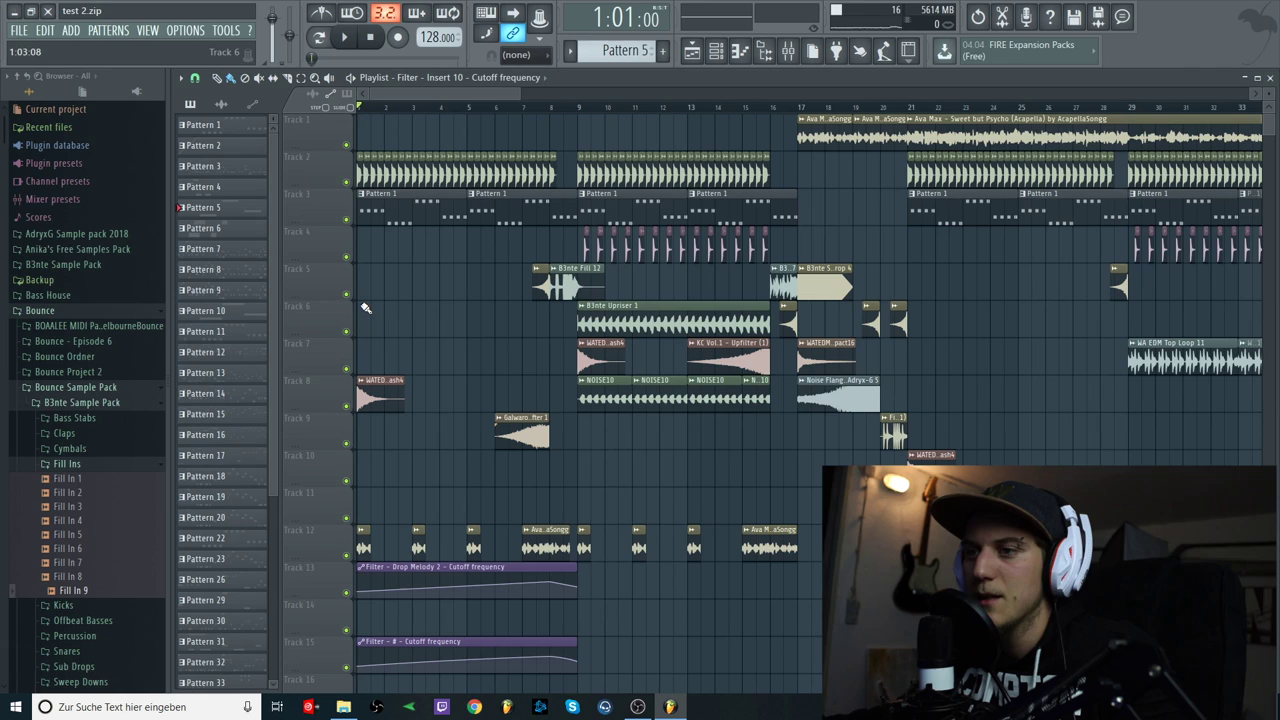
scroll(417, 543, "up", 2)
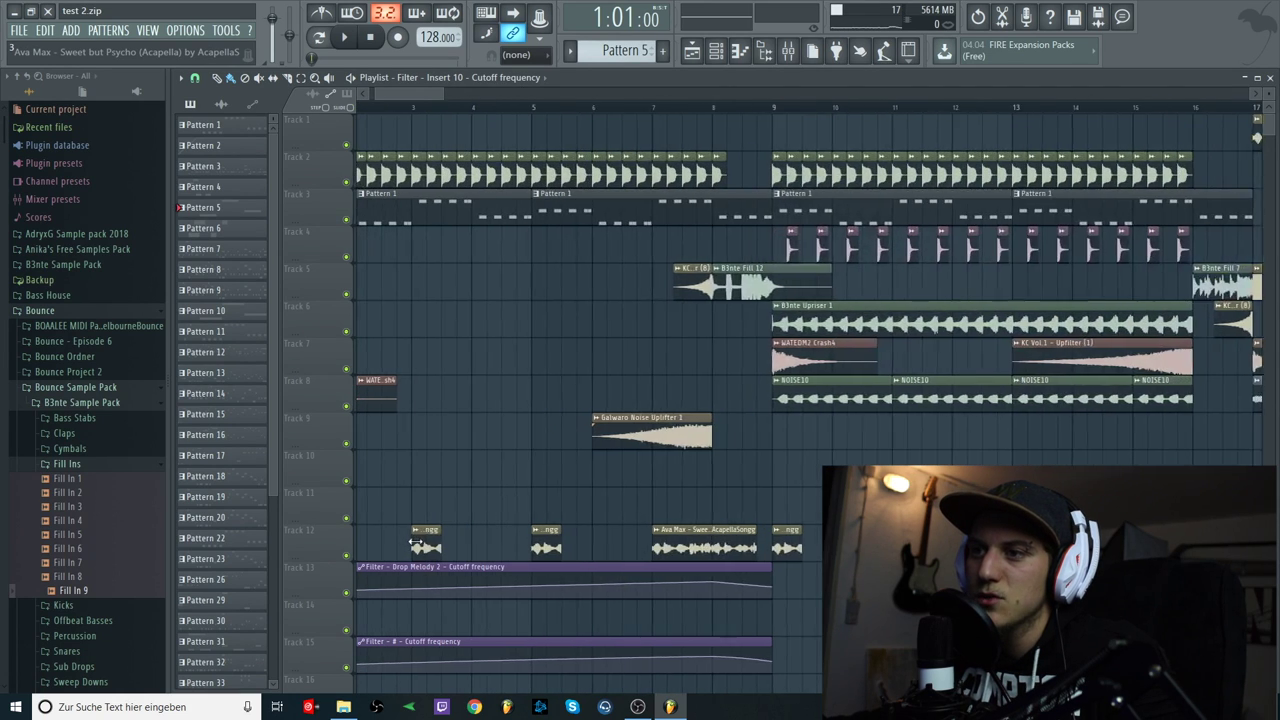
scroll(420, 543, "up", 3)
scroll(450, 541, "down", 2)
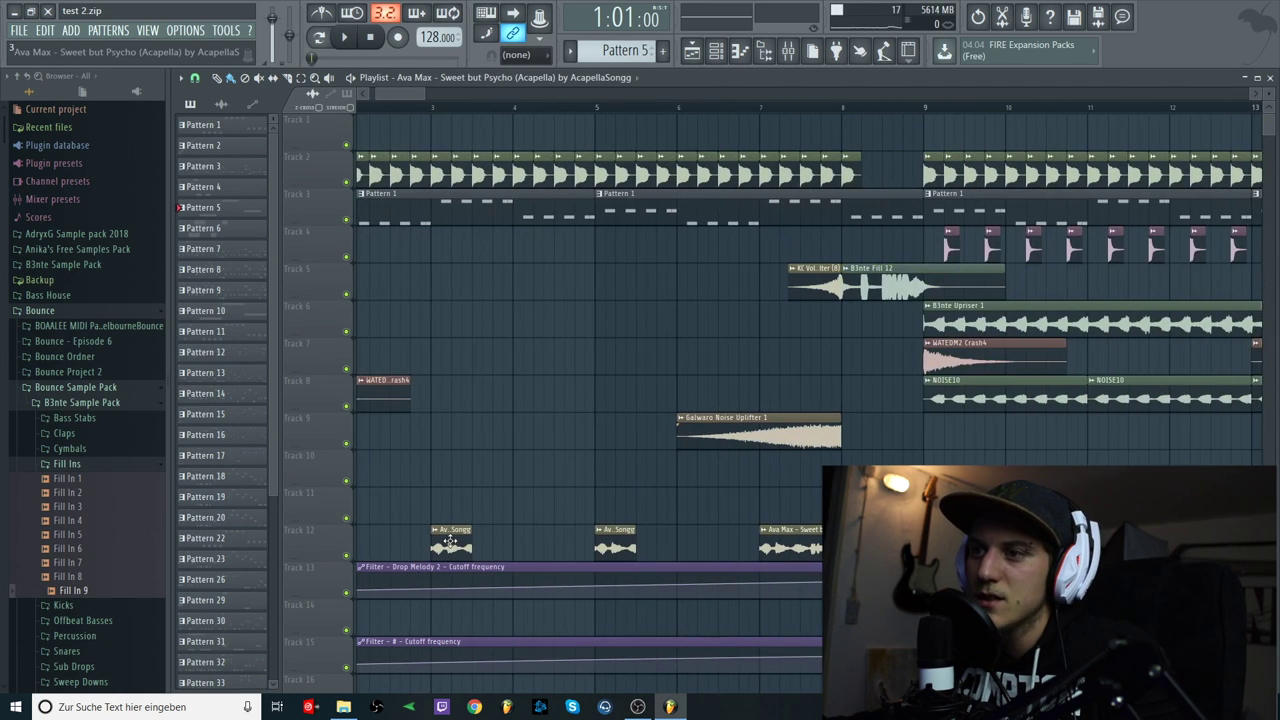
double_click(450, 541)
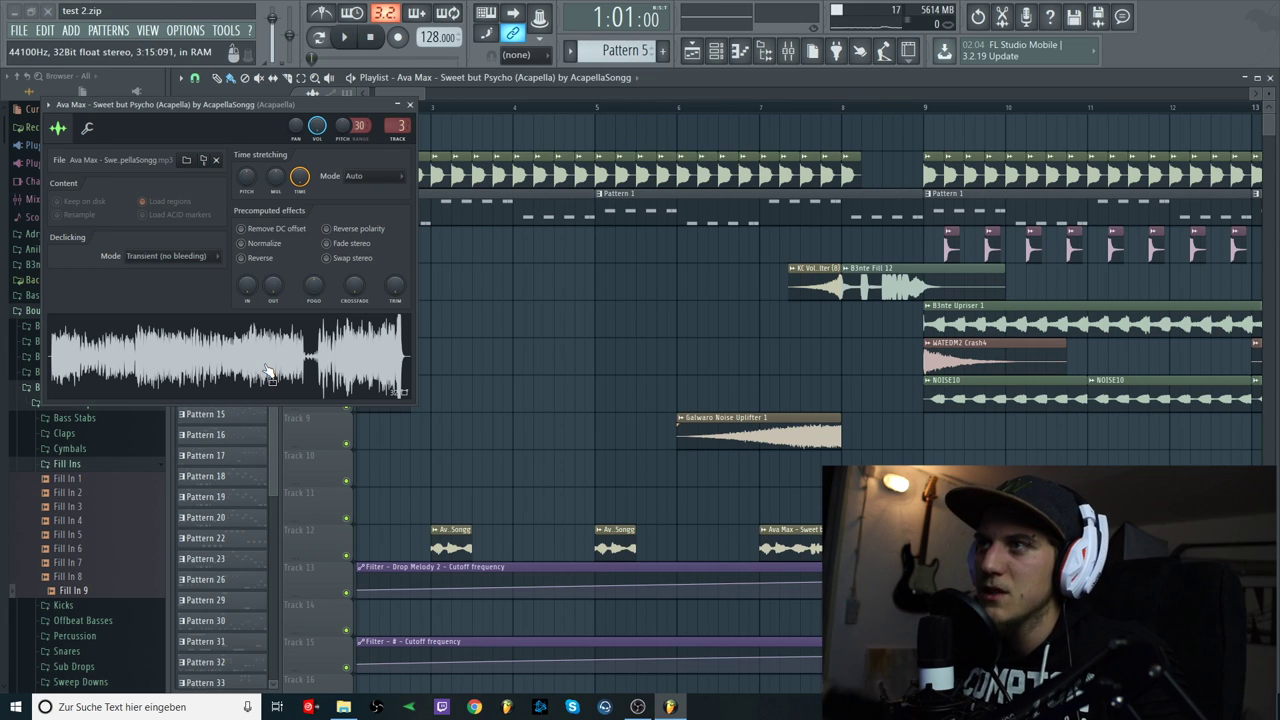
Compare the main vocal at bar 17 with the intro chops, preview the acapella sample and close its settings.
left_click_drag(420, 94, 469, 90)
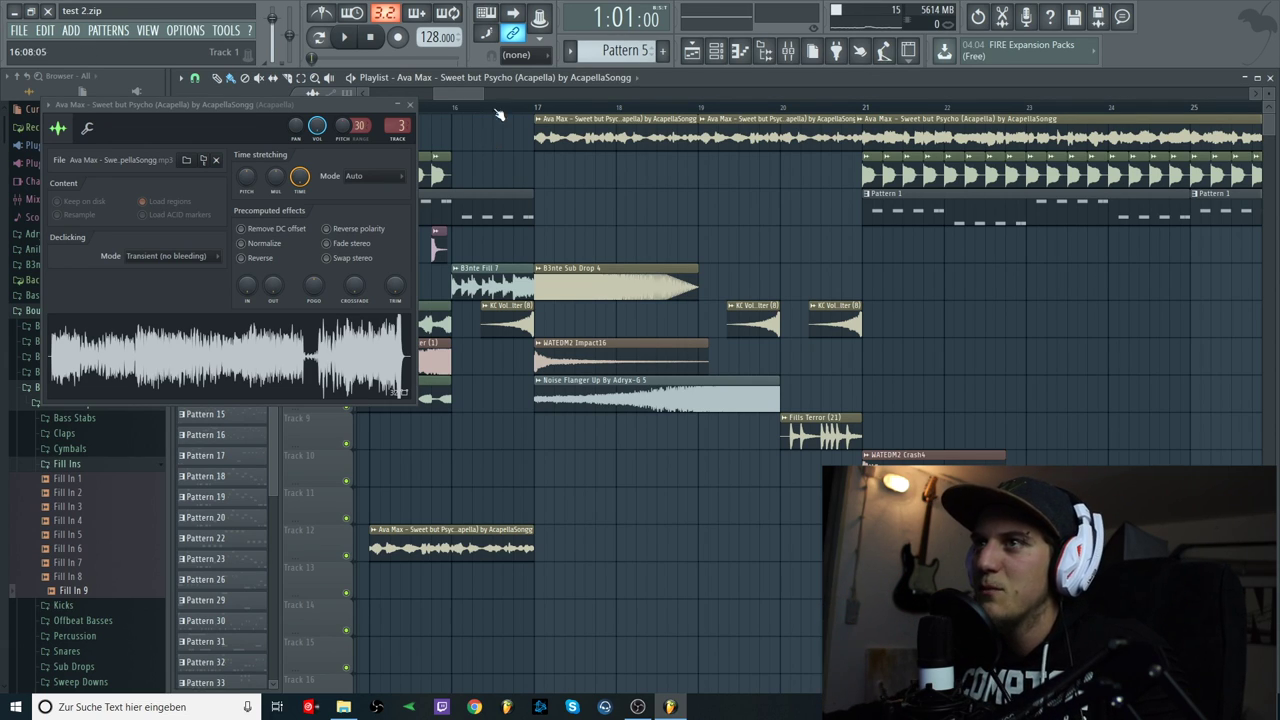
left_click_drag(466, 94, 410, 87)
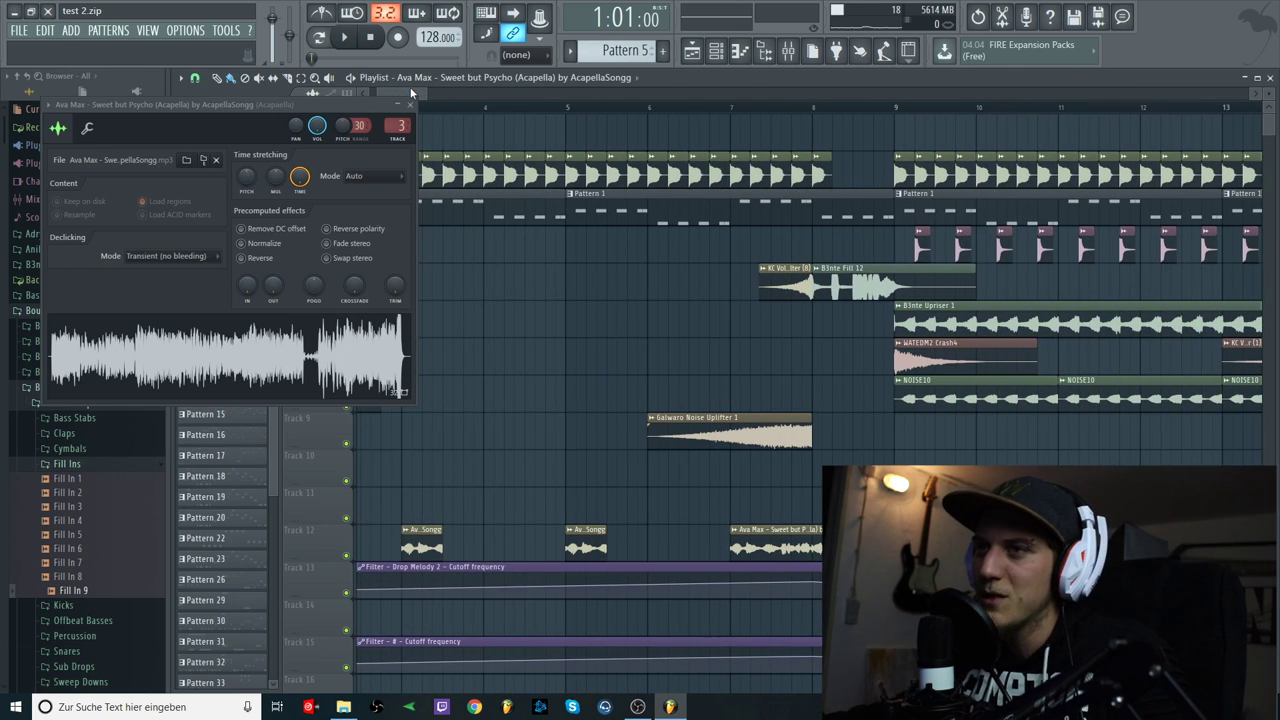
left_click(310, 333)
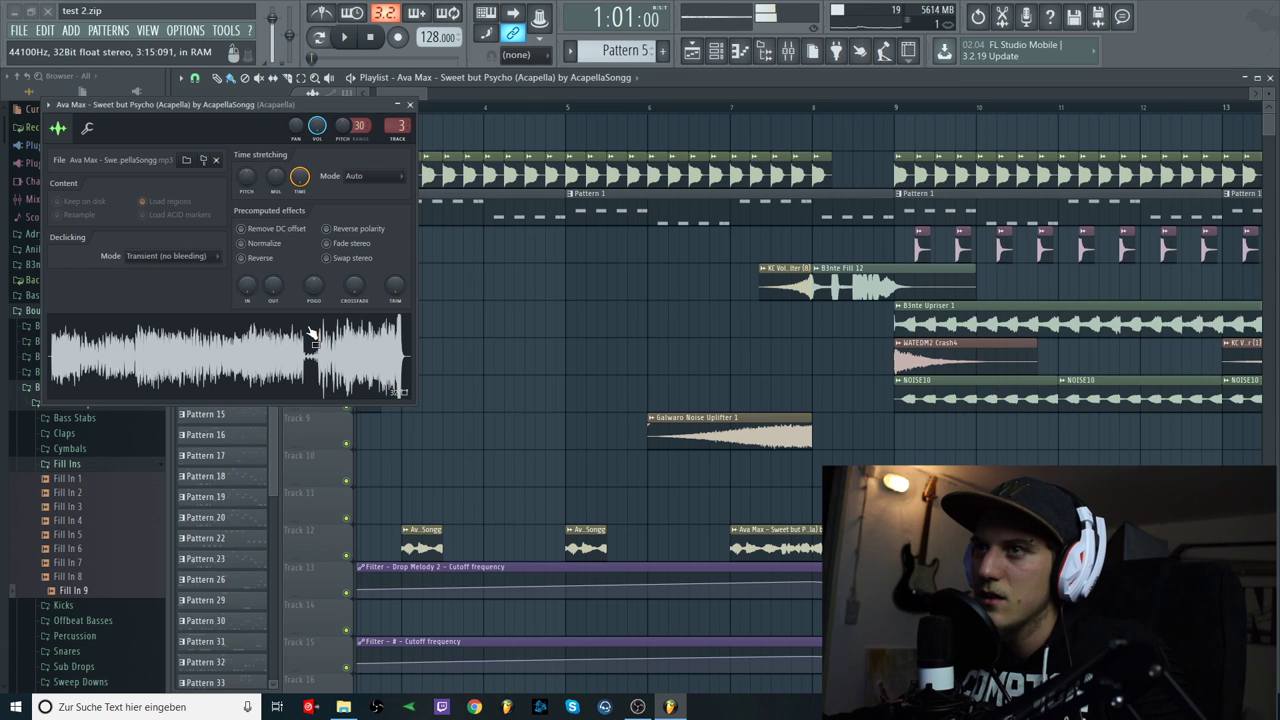
left_click(410, 105)
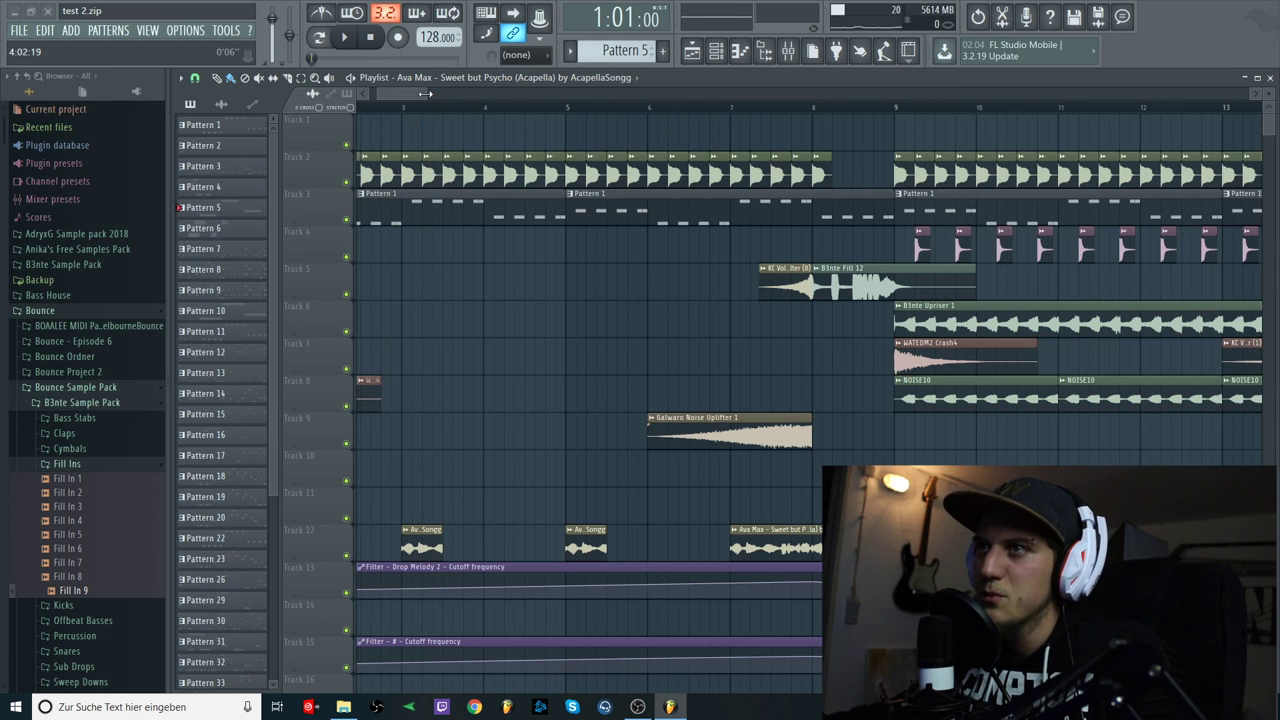
Solo Track 1, listen to the acapella from about bars 22, 26 and 30, and unsolo the track.
left_click_drag(426, 93, 774, 93)
right_click(348, 146)
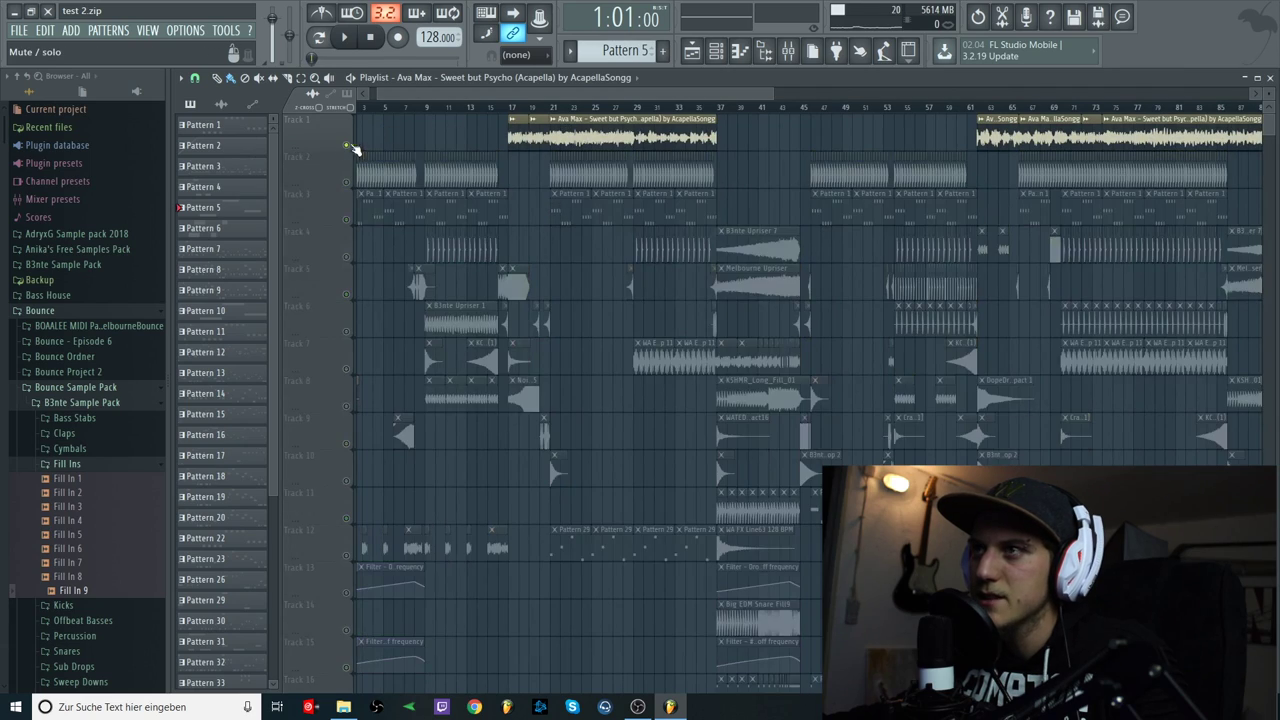
left_click(568, 108)
key("space")
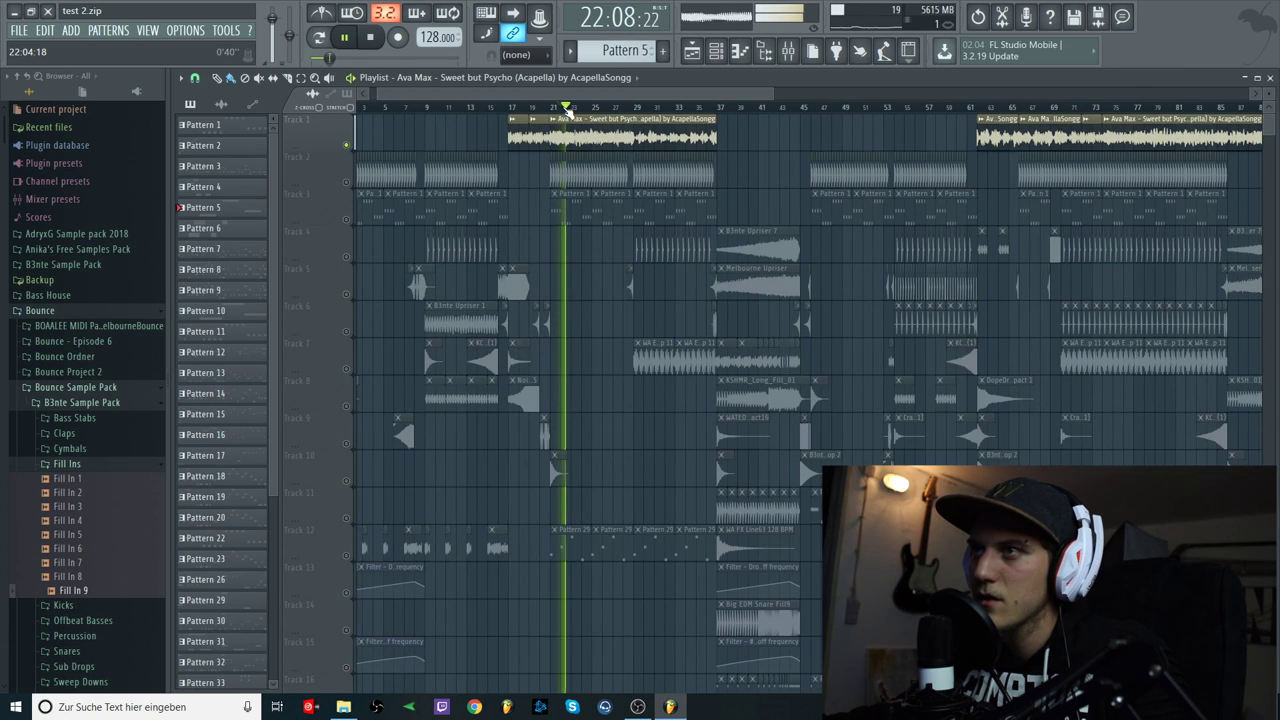
left_click(603, 108)
left_click(644, 108)
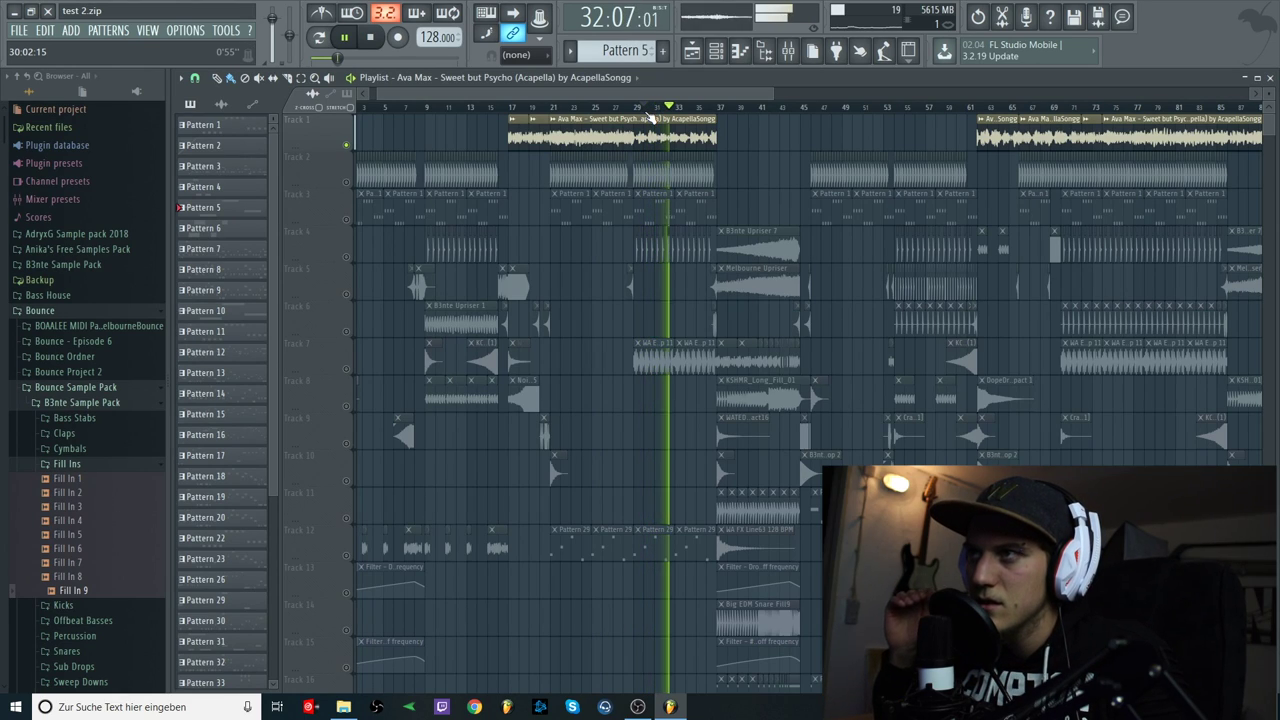
key("space")
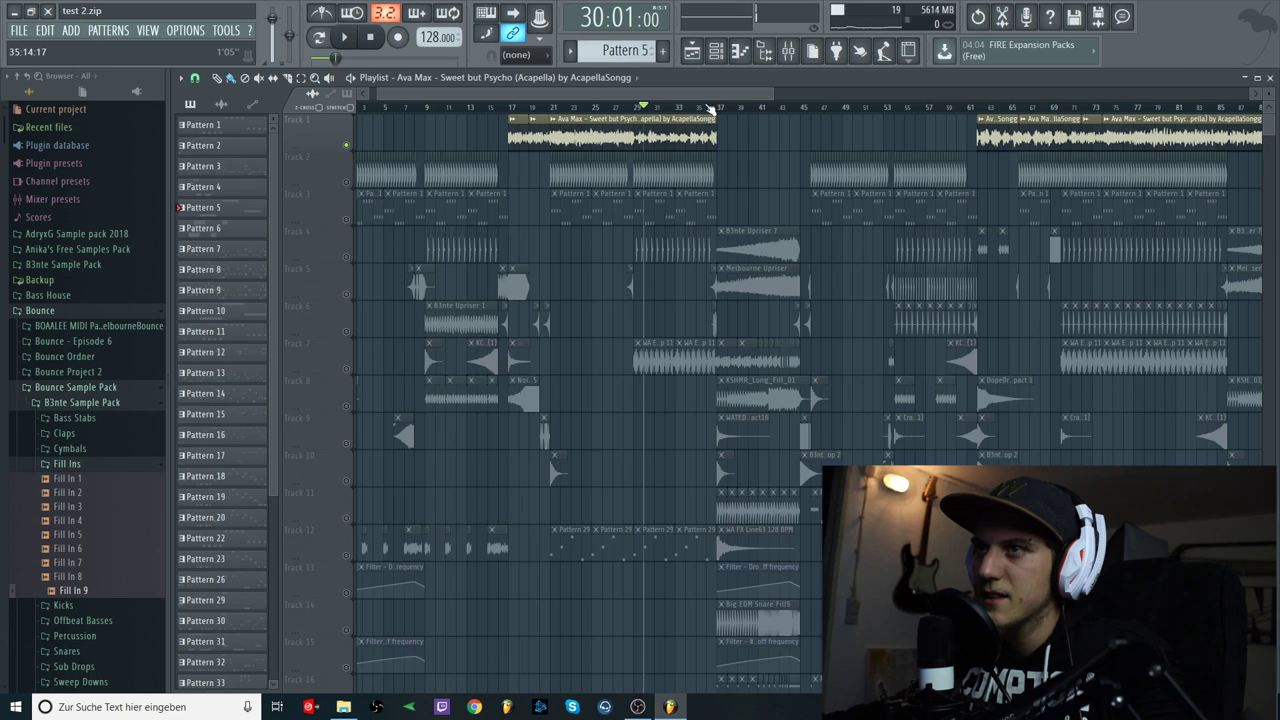
right_click(348, 145)
left_click_drag(585, 94, 399, 92)
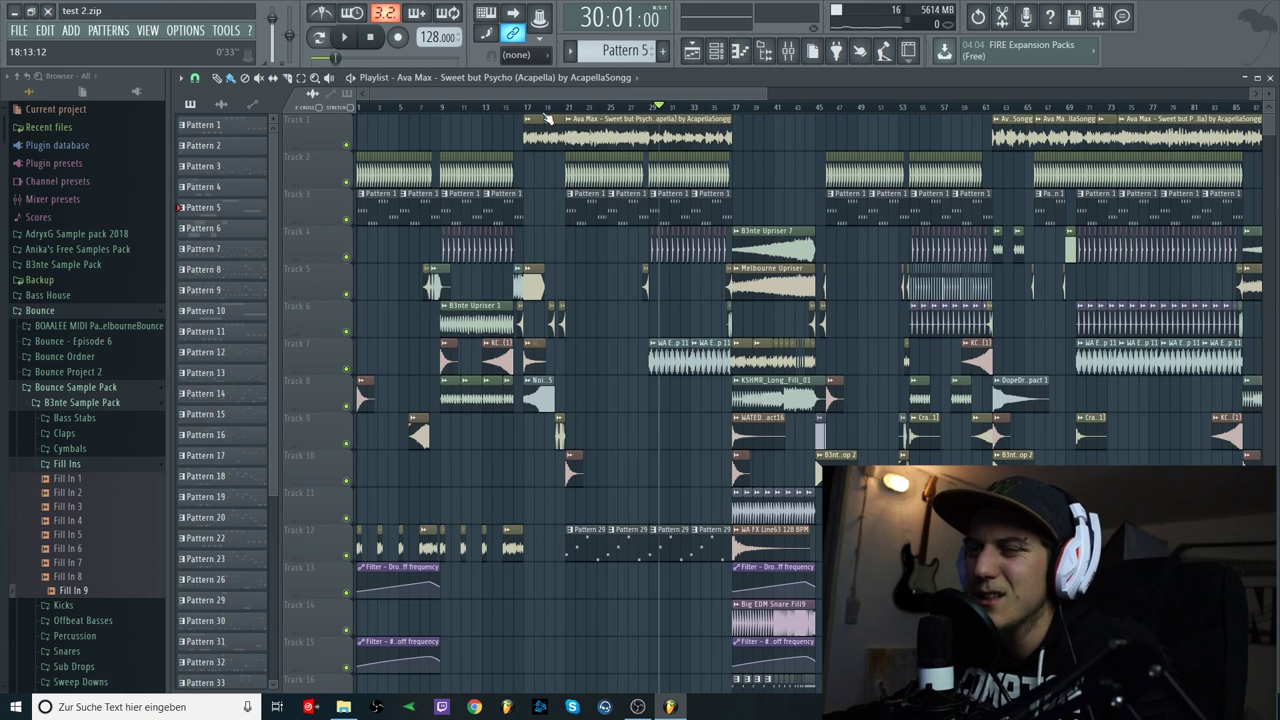
Examine the tracks of the intro and first vocal section, moving the playback position to bar 14 and back toward the start.
scroll(545, 160, "down", 3)
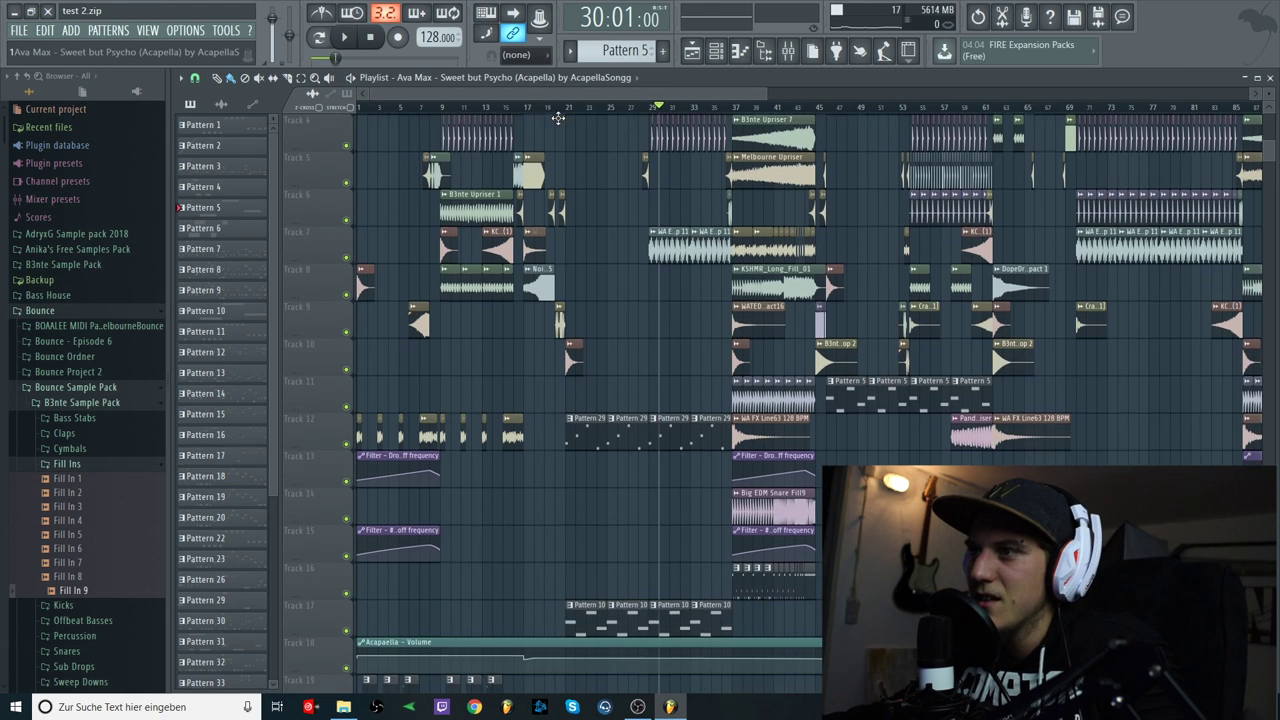
scroll(525, 169, "up", 3)
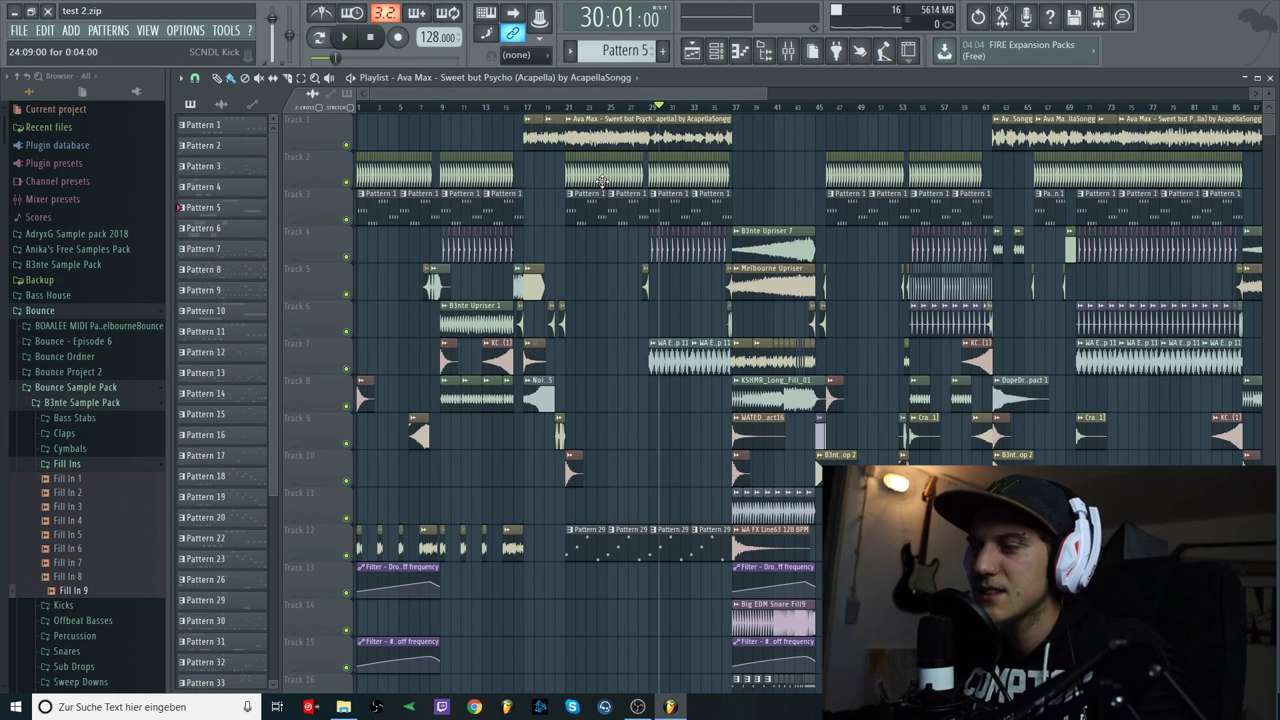
scroll(640, 240, "down", 4)
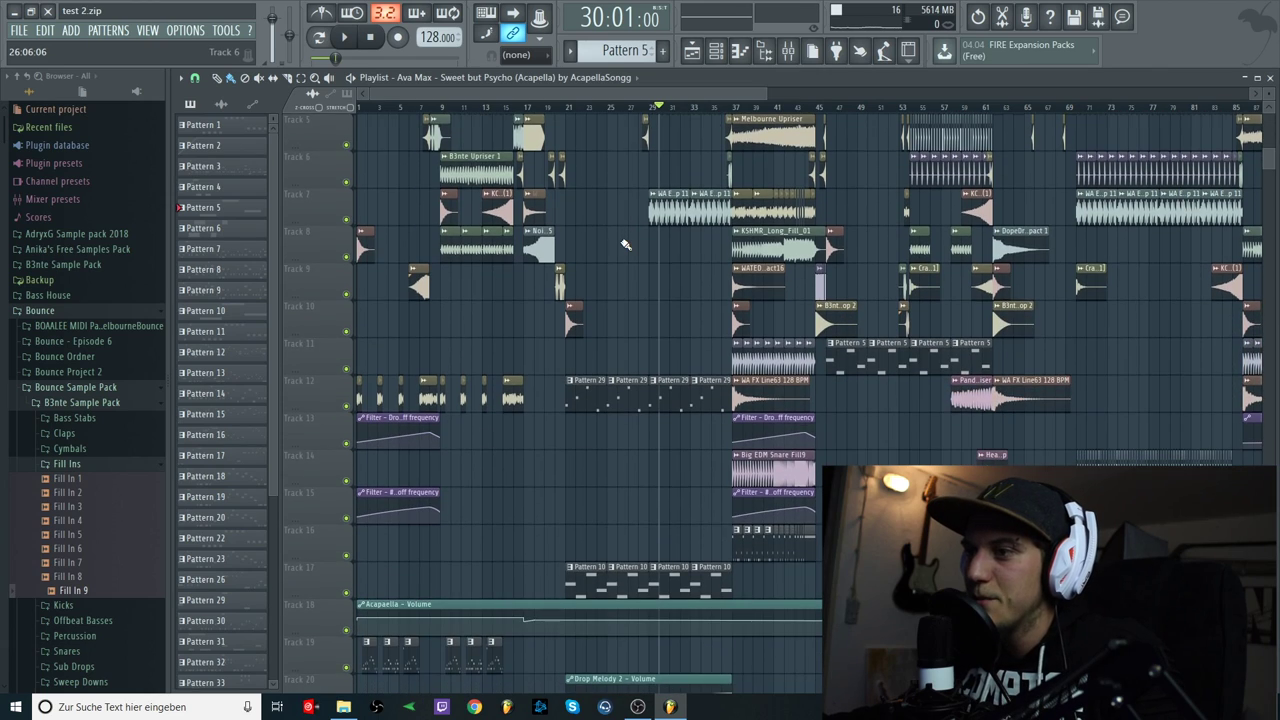
scroll(625, 244, "up", 4)
left_click(488, 108)
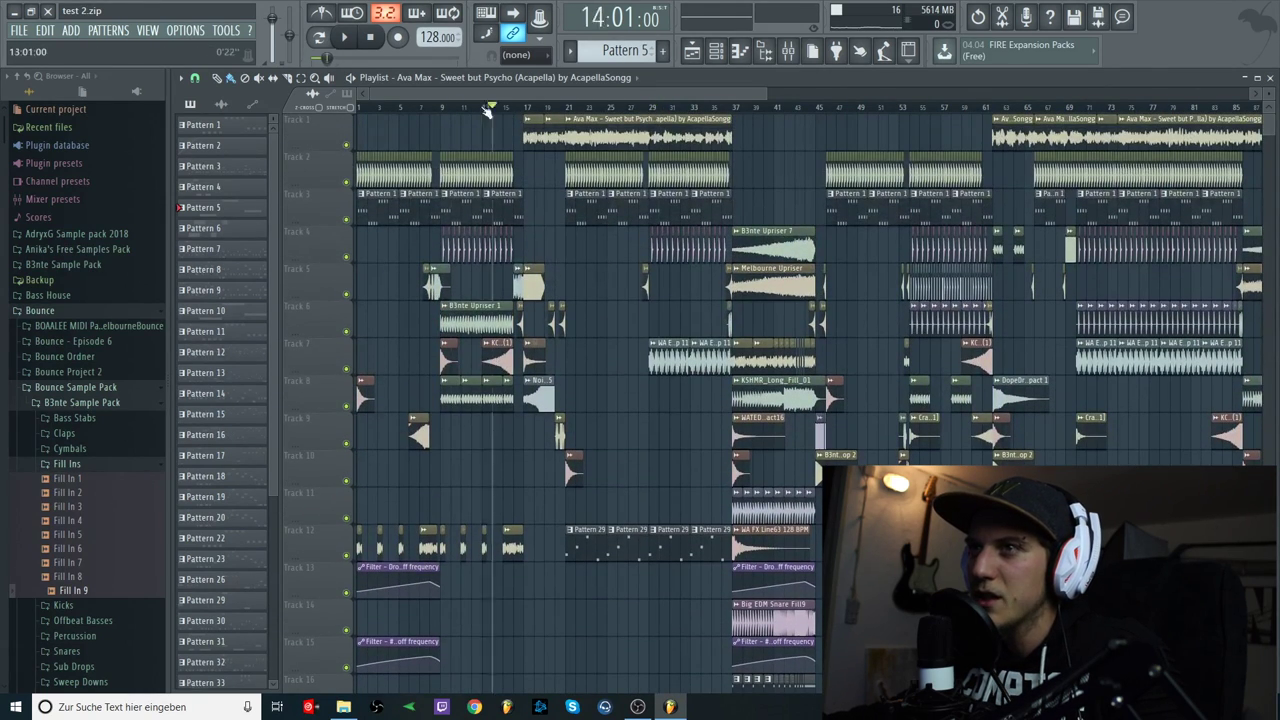
left_click_drag(488, 109, 222, 106)
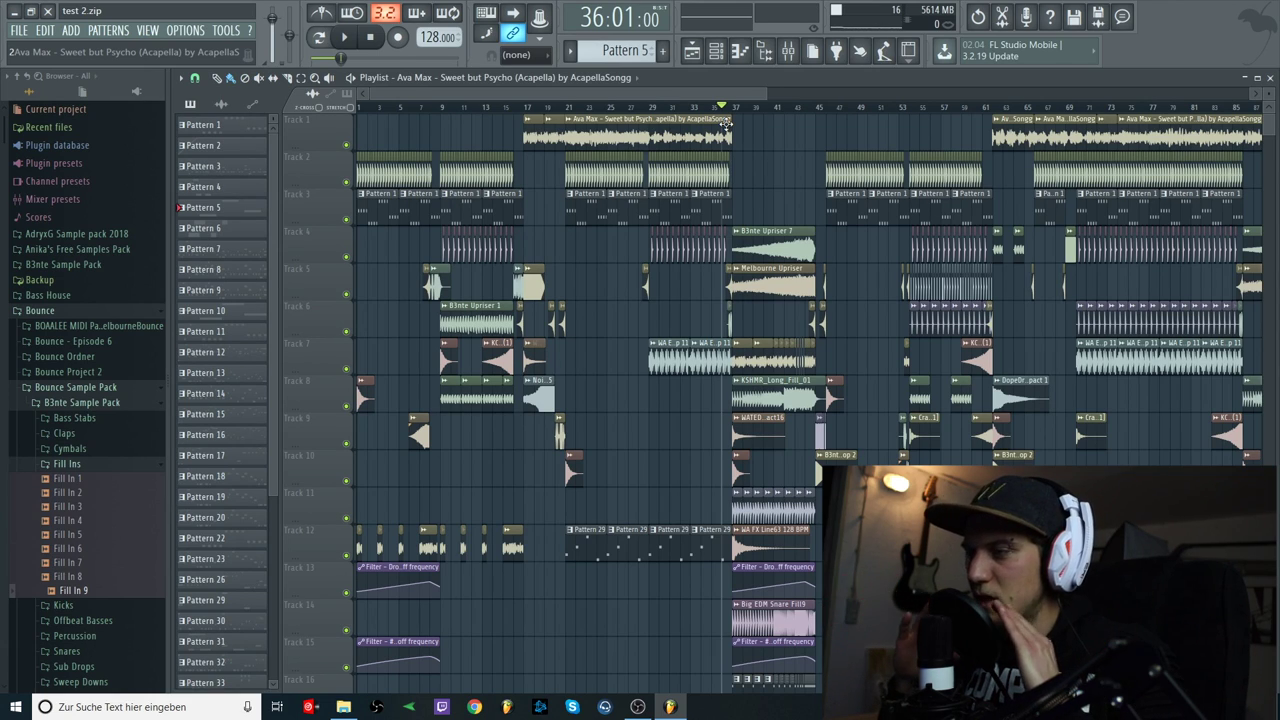
Play the vocal section from bar 29, skip to the build-up at bar 37 and listen into the drop until about bar 49.
left_click(660, 110)
left_click(650, 106)
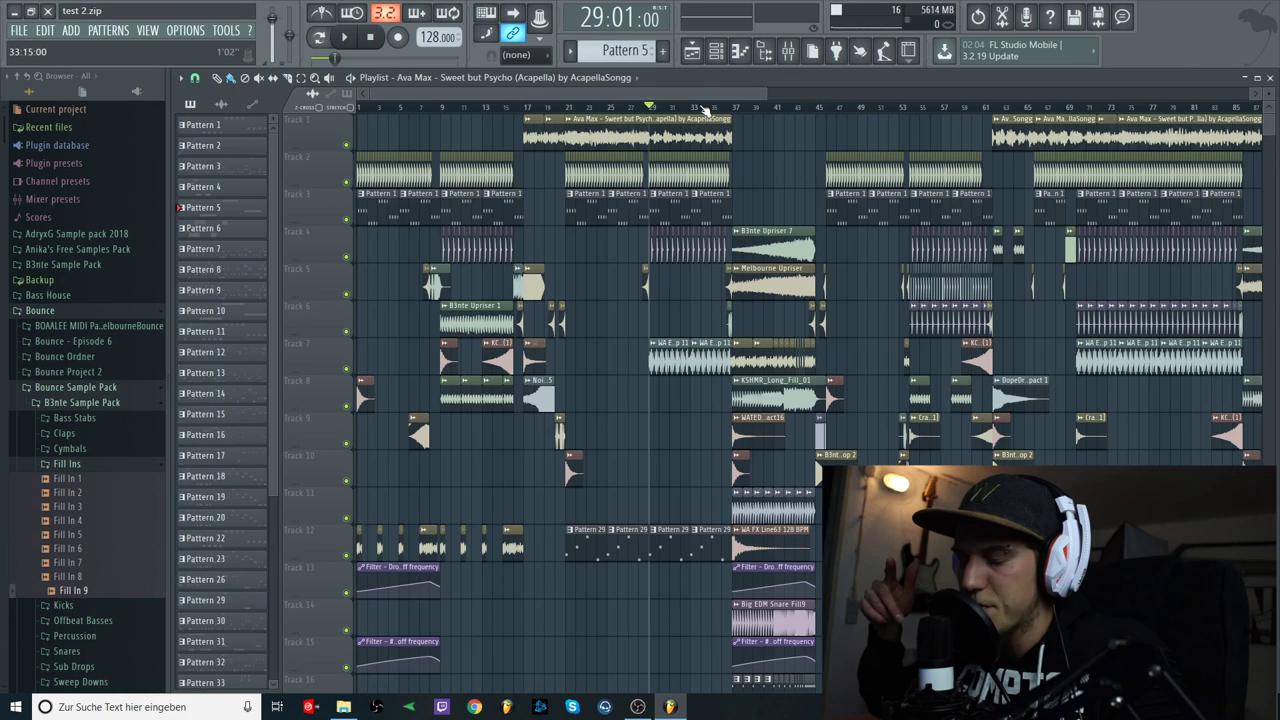
key("space")
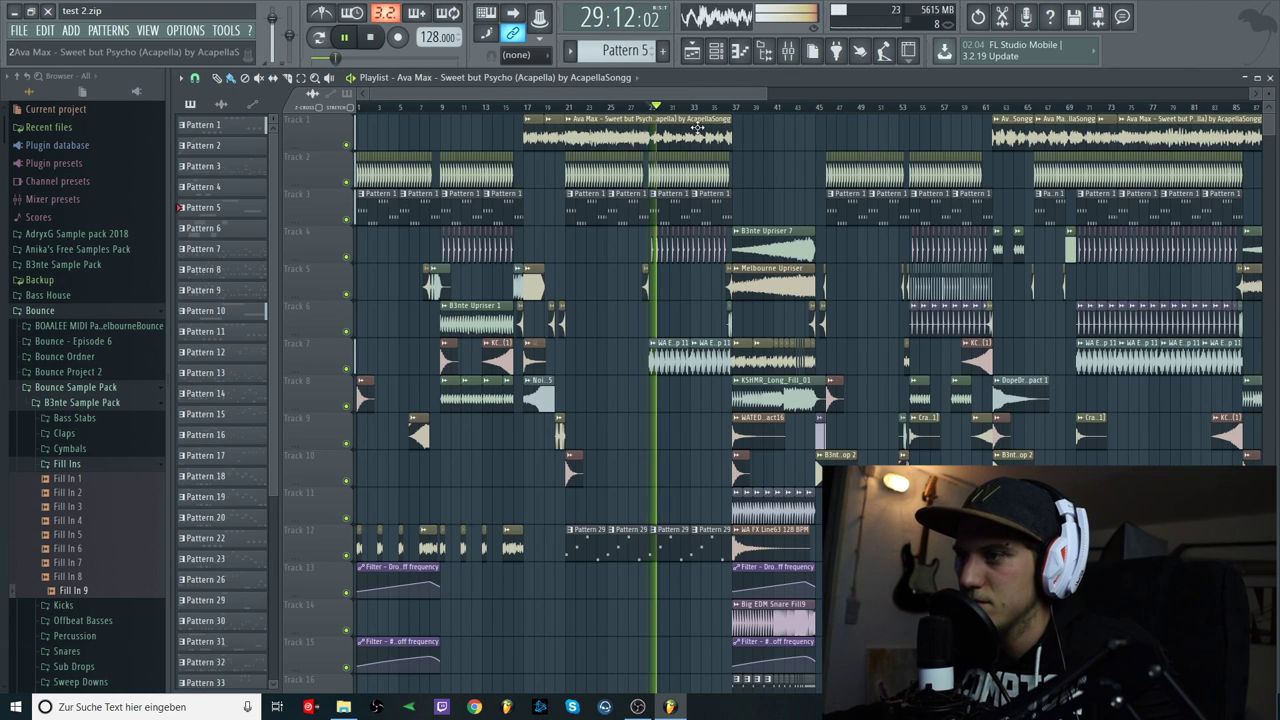
left_click(736, 104)
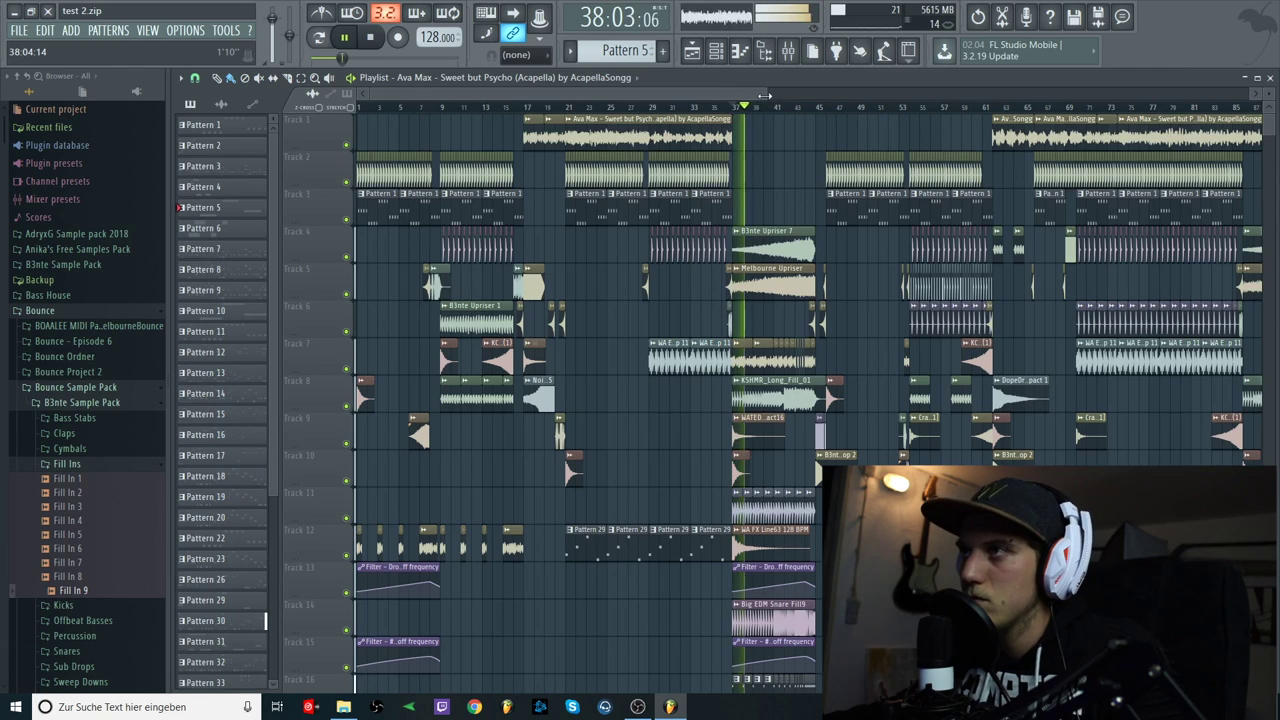
left_click_drag(764, 94, 877, 94)
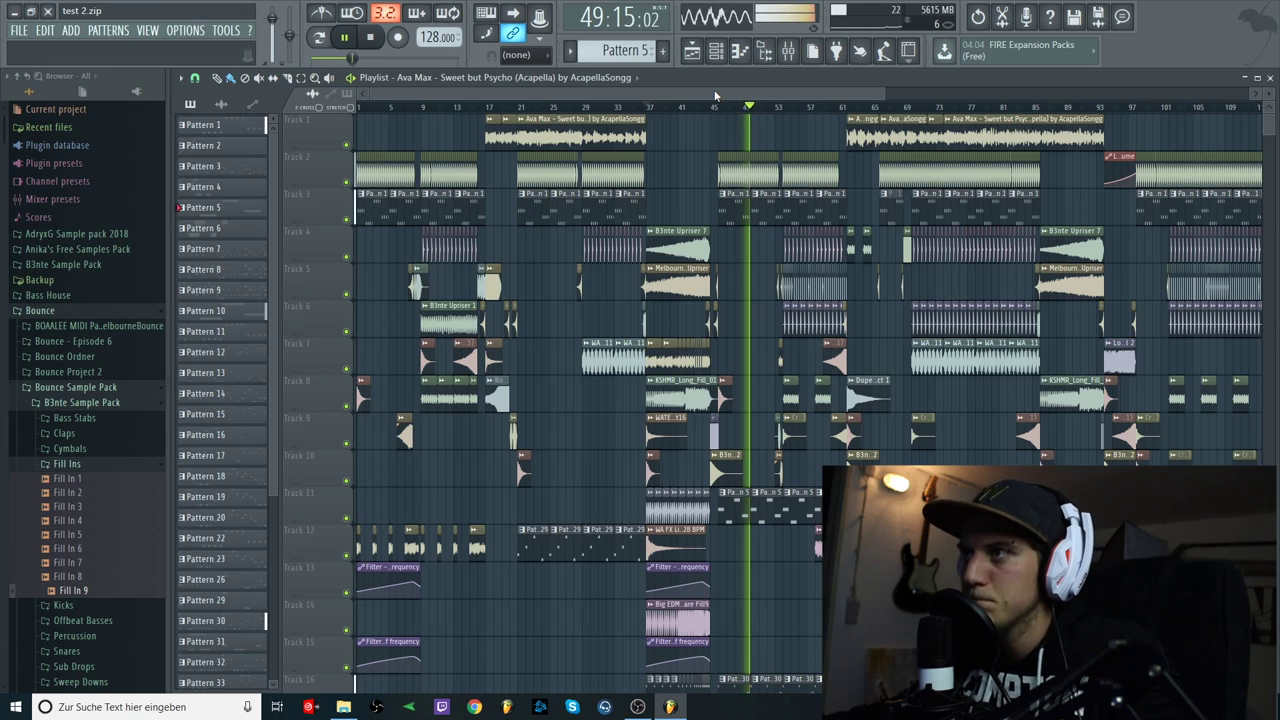
key("space")
Compare the second build-up at bar 86 with the first one at bar 37, placing the playback position at each.
left_click_drag(715, 95, 842, 97)
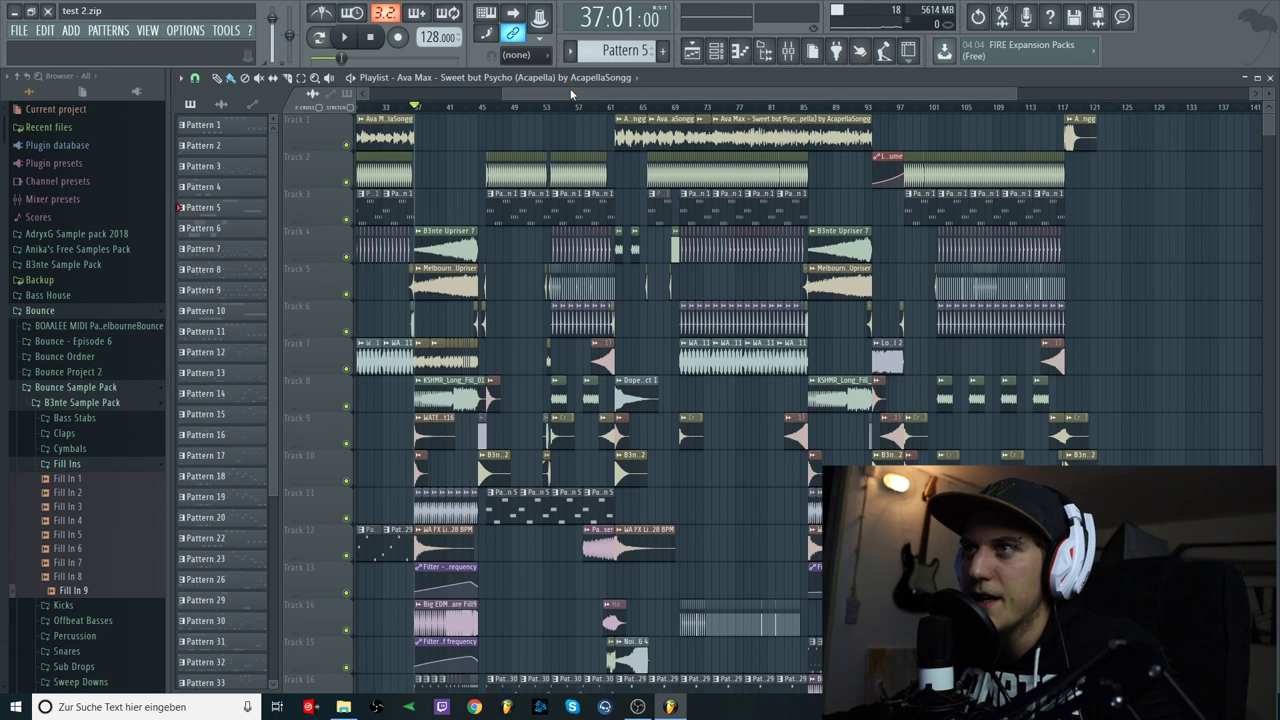
left_click_drag(572, 95, 492, 91)
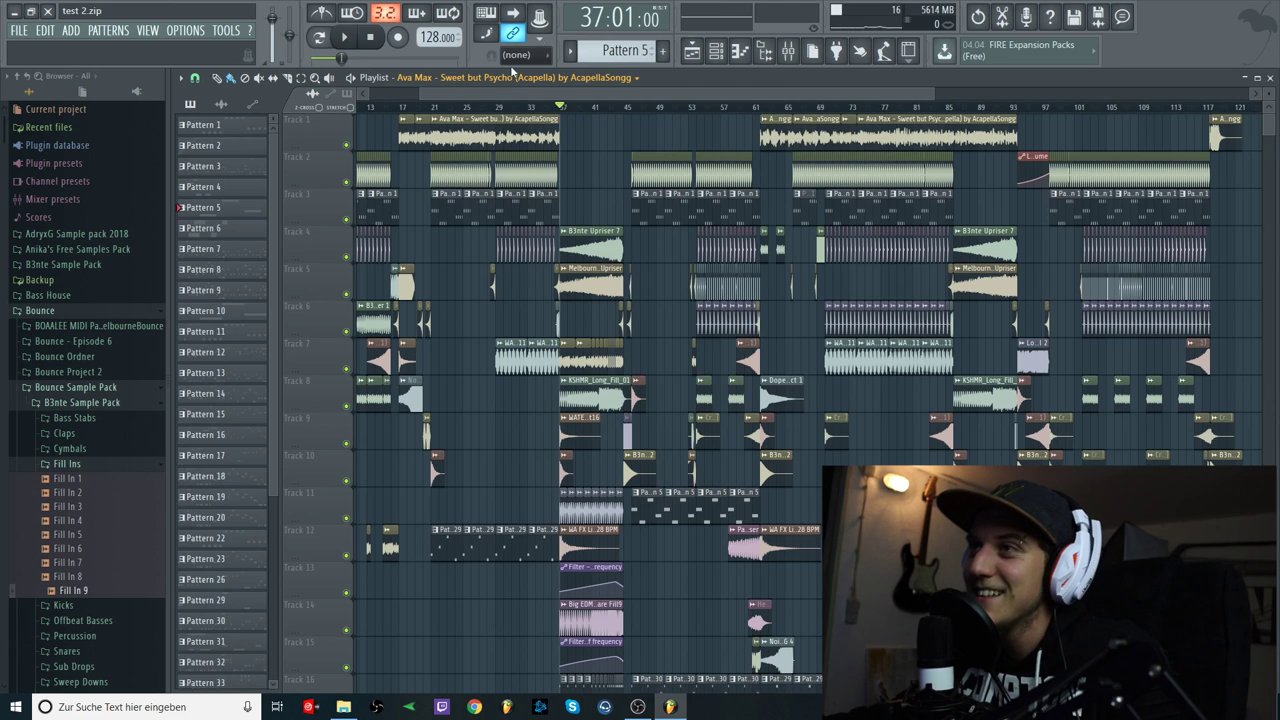
left_click_drag(647, 97, 759, 90)
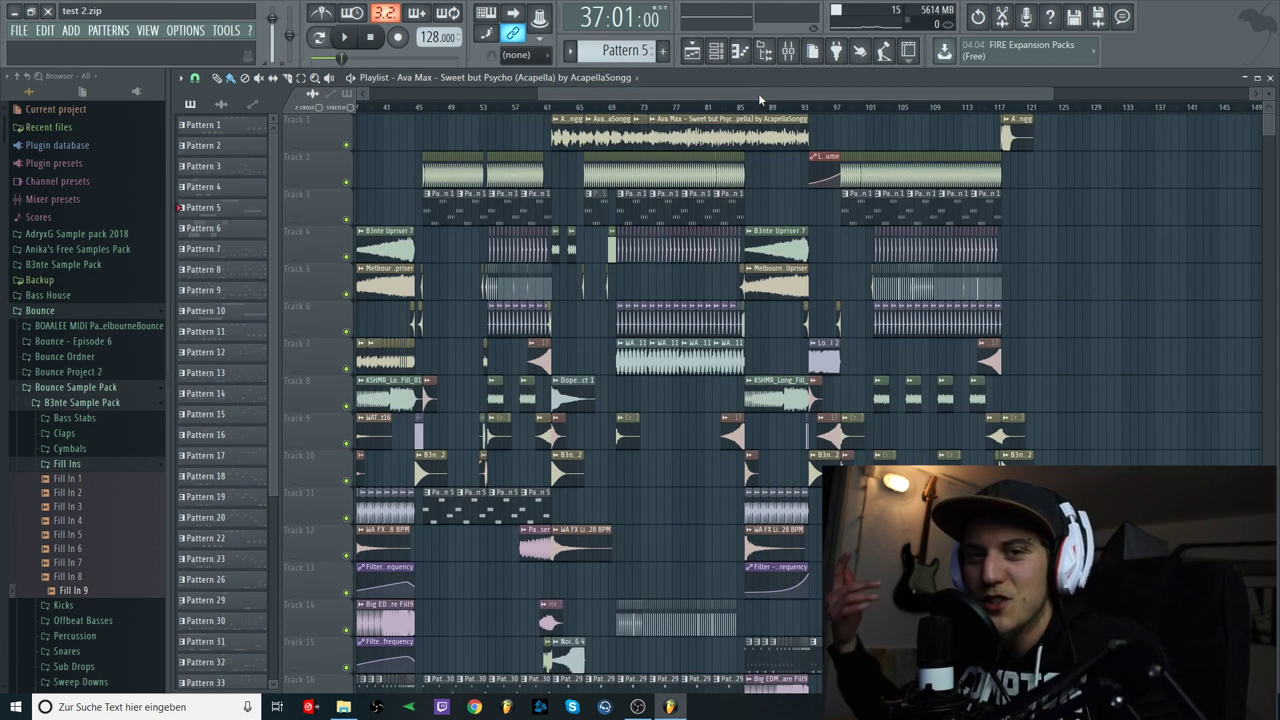
left_click(733, 107)
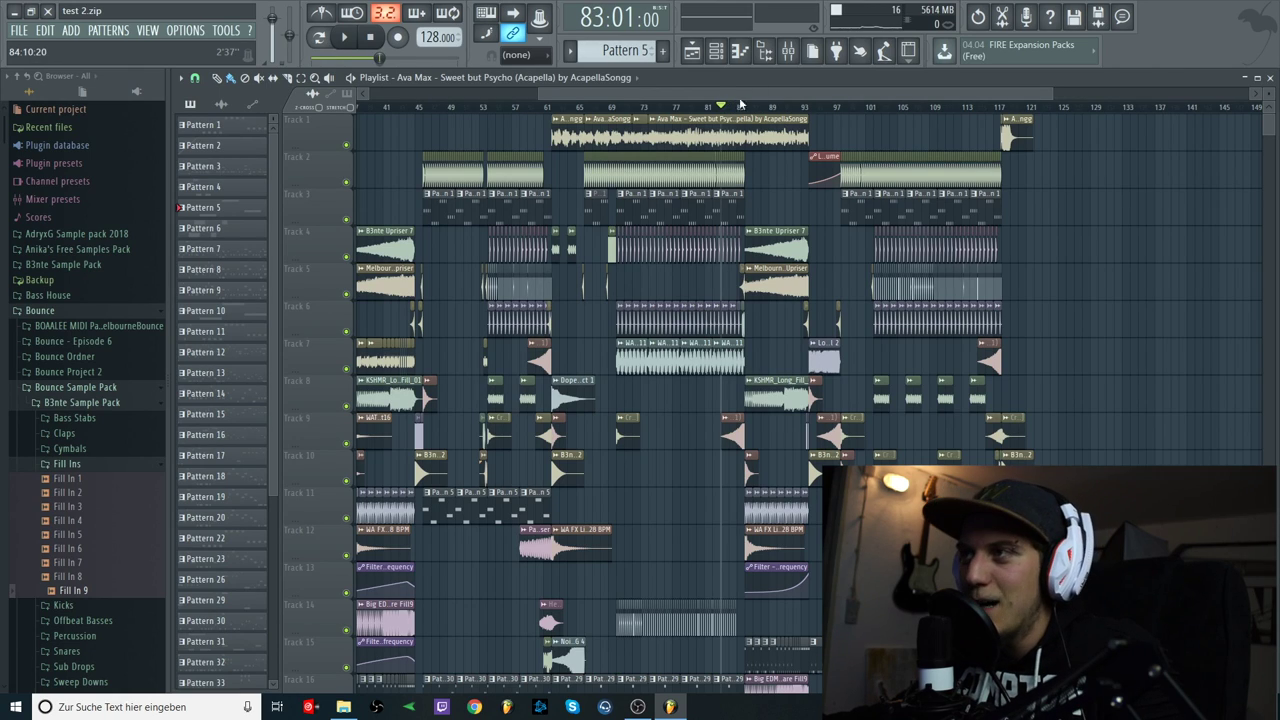
left_click(748, 107)
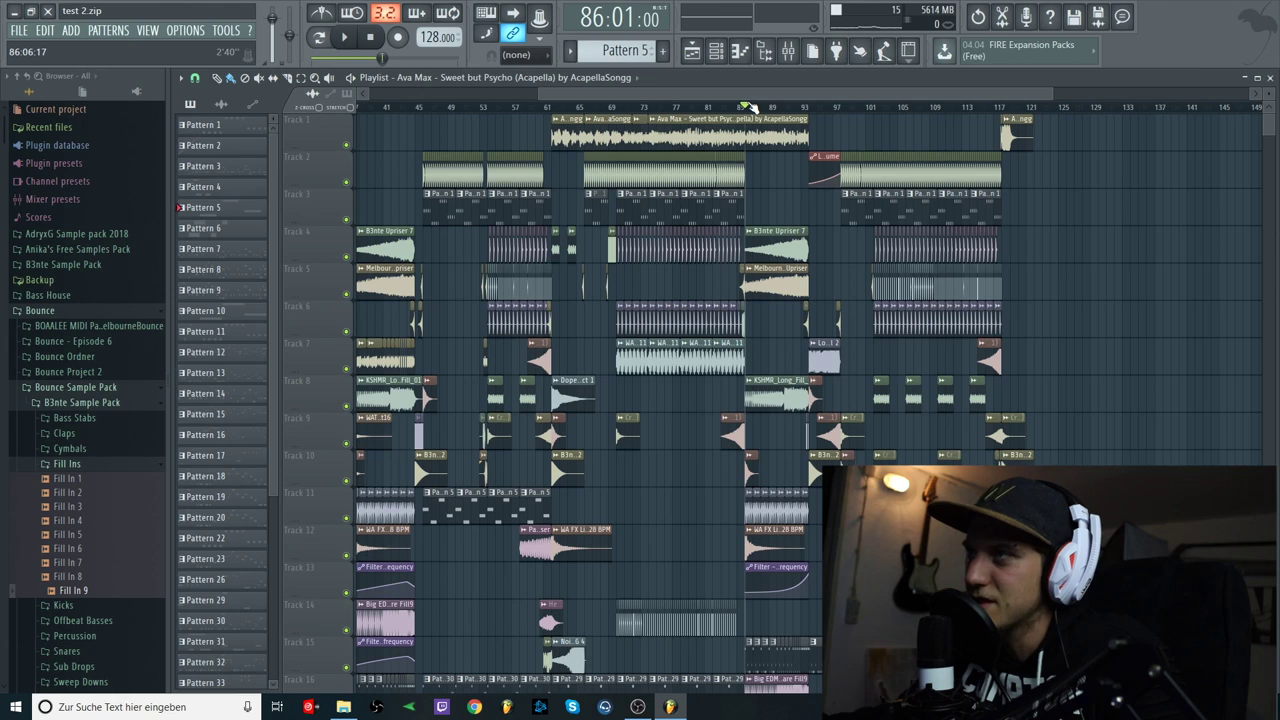
left_click_drag(763, 101, 797, 100)
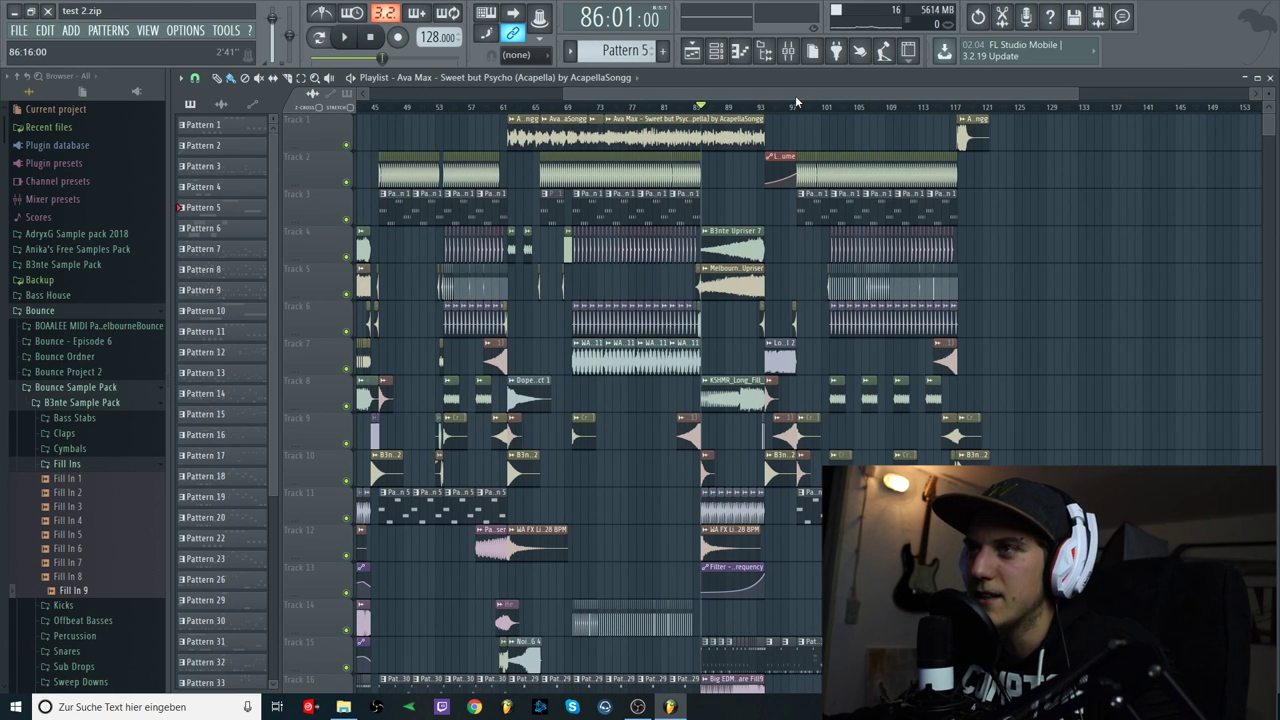
left_click_drag(795, 95, 603, 96)
left_click(648, 106)
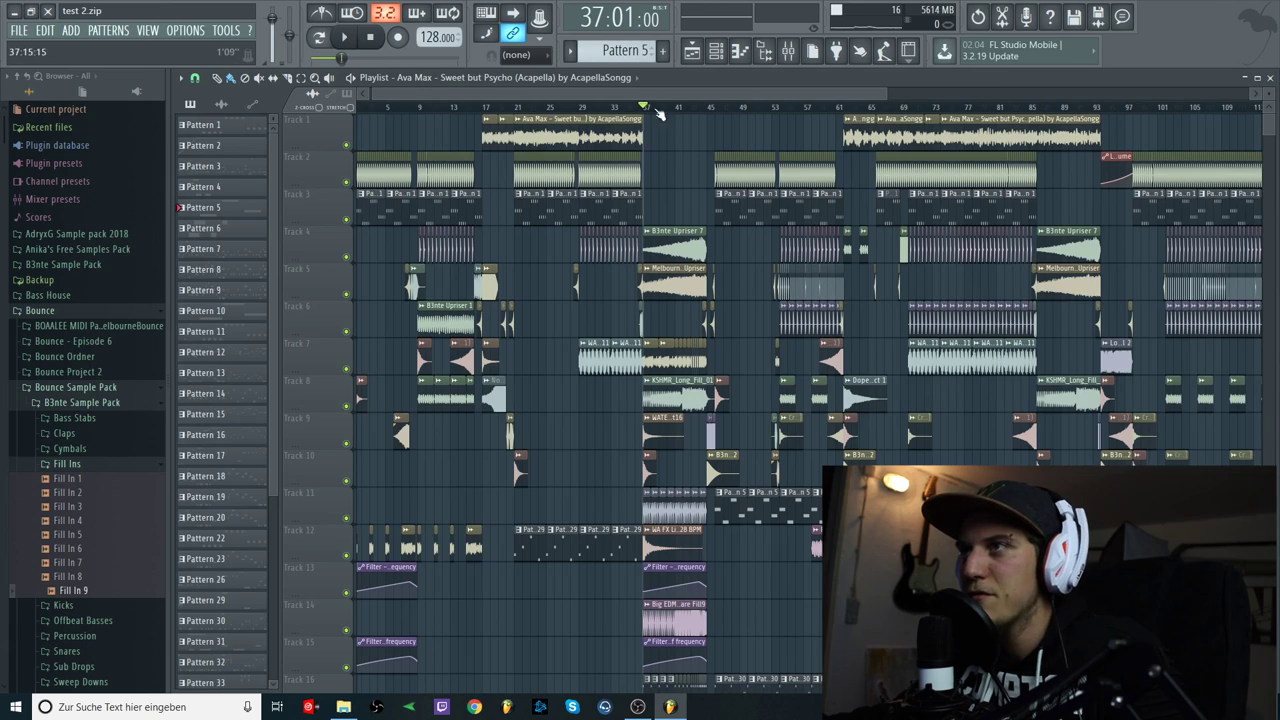
Examine the tracks used in the second build-up and the final drop, from about bar 86 to the end of the song.
left_click_drag(683, 95, 952, 92)
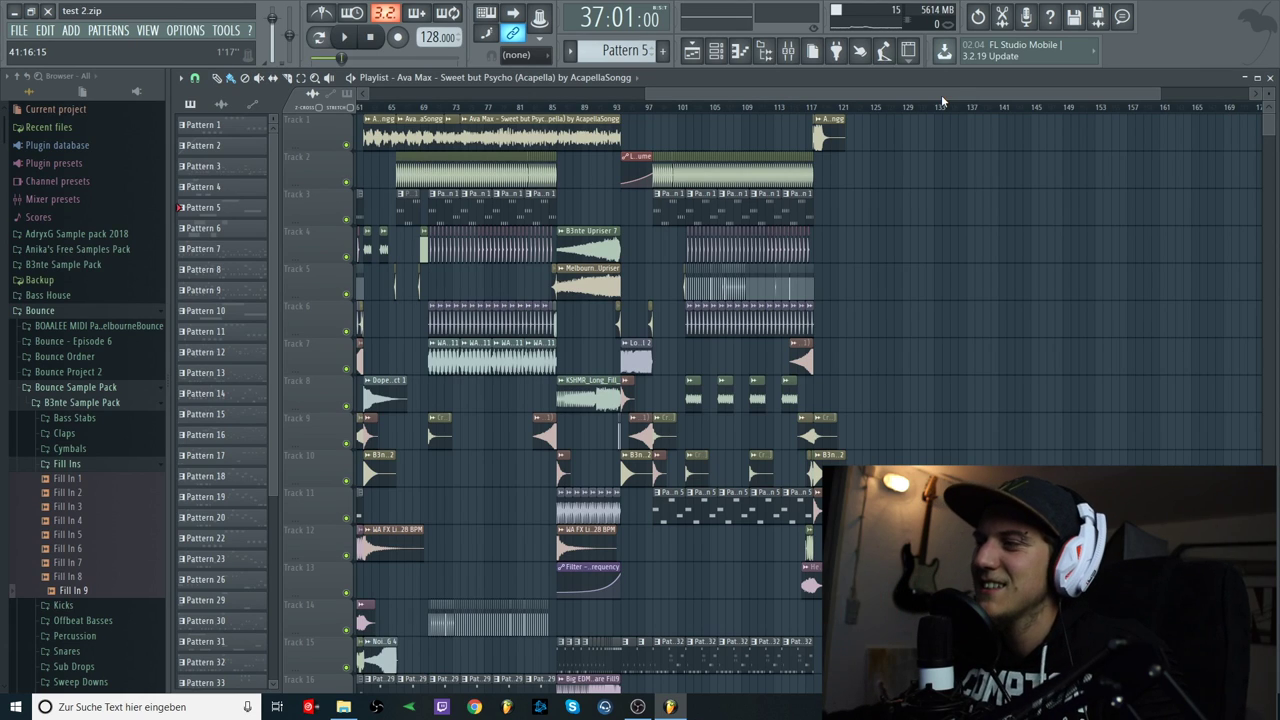
scroll(803, 238, "down", 2)
scroll(1097, 461, "down", 1)
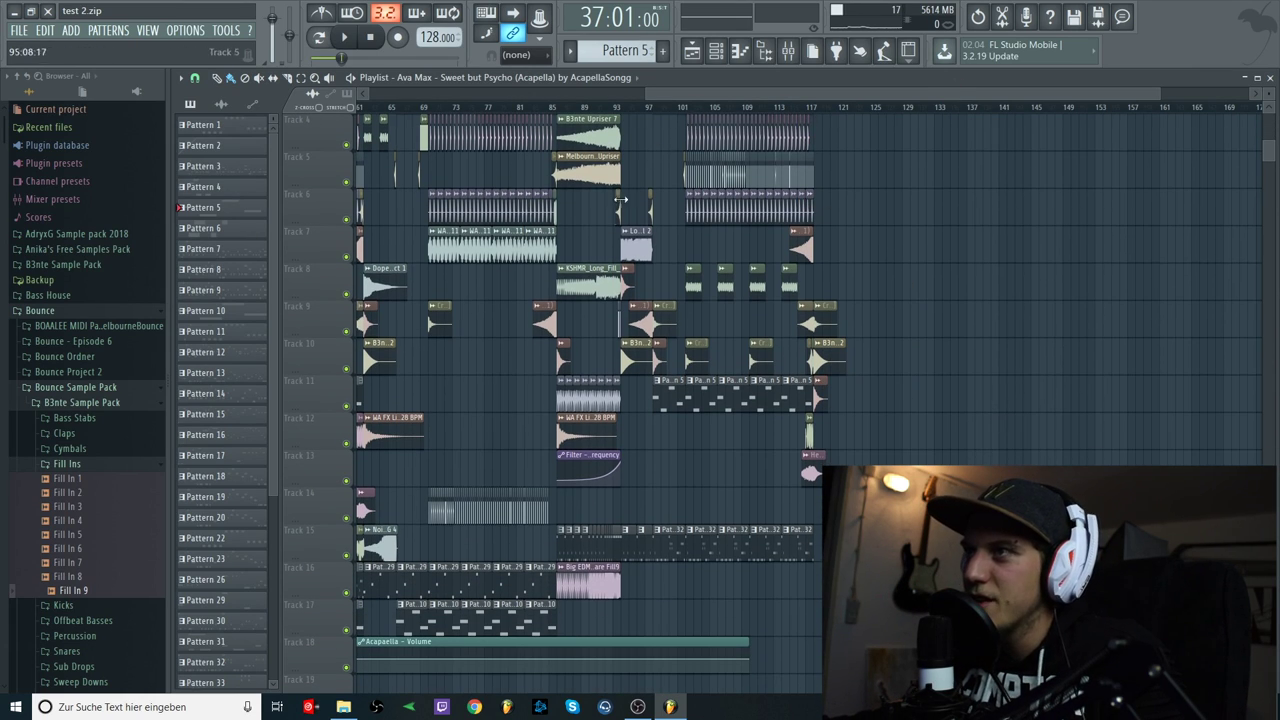
scroll(634, 204, "up", 3)
scroll(1157, 363, "down", 3)
scroll(632, 216, "up", 1)
scroll(632, 216, "up", 3)
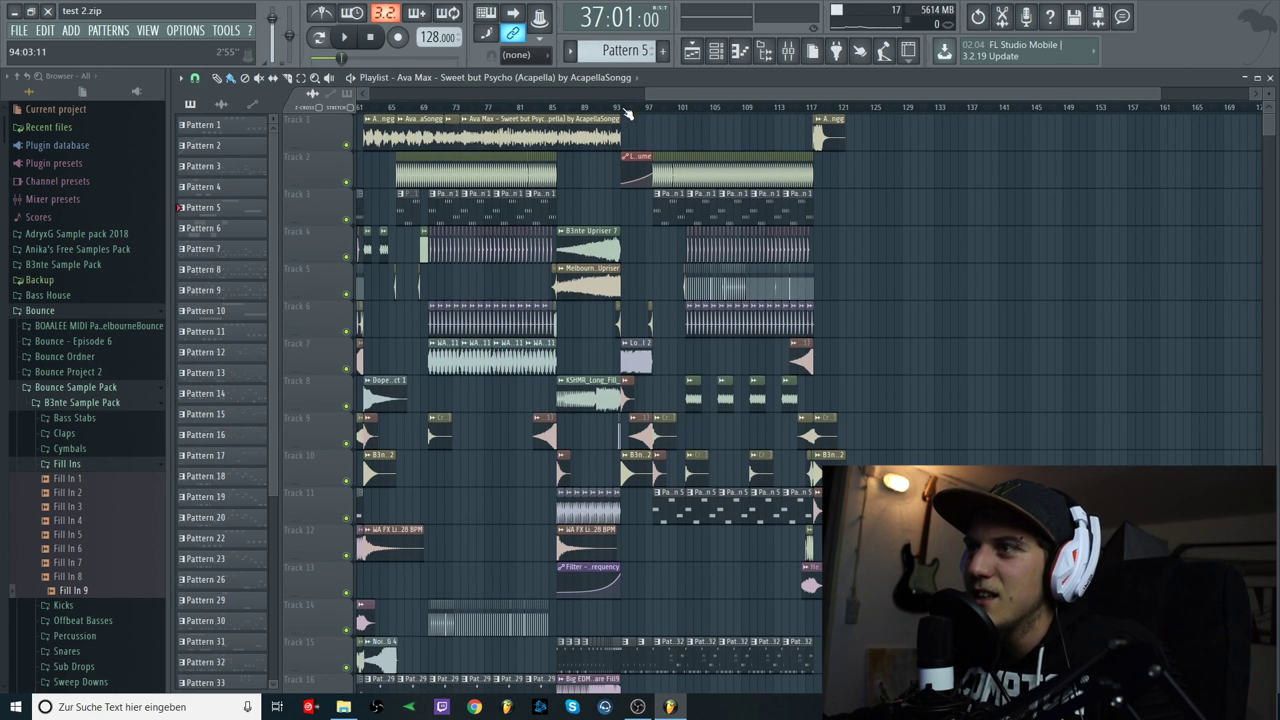
Play the second build-up from bar 86 into the final drop and stop playback at about bar 102.
left_click(622, 108)
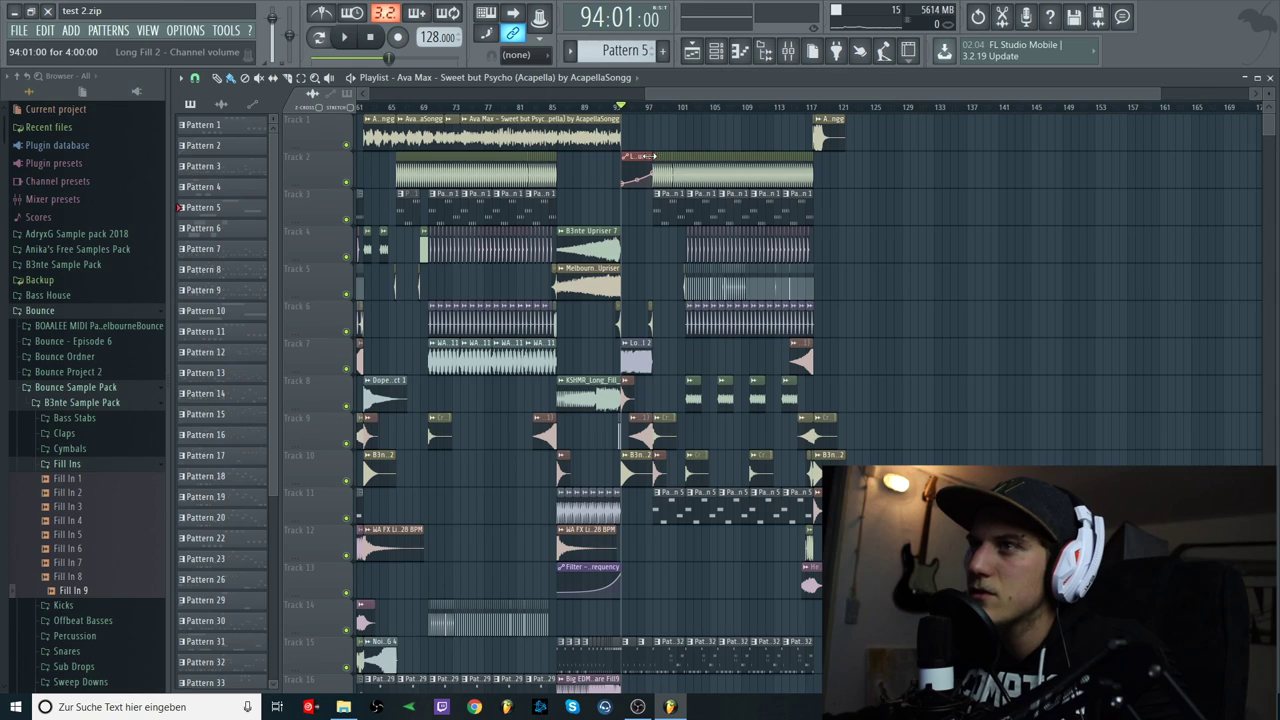
left_click(566, 109)
left_click(576, 108)
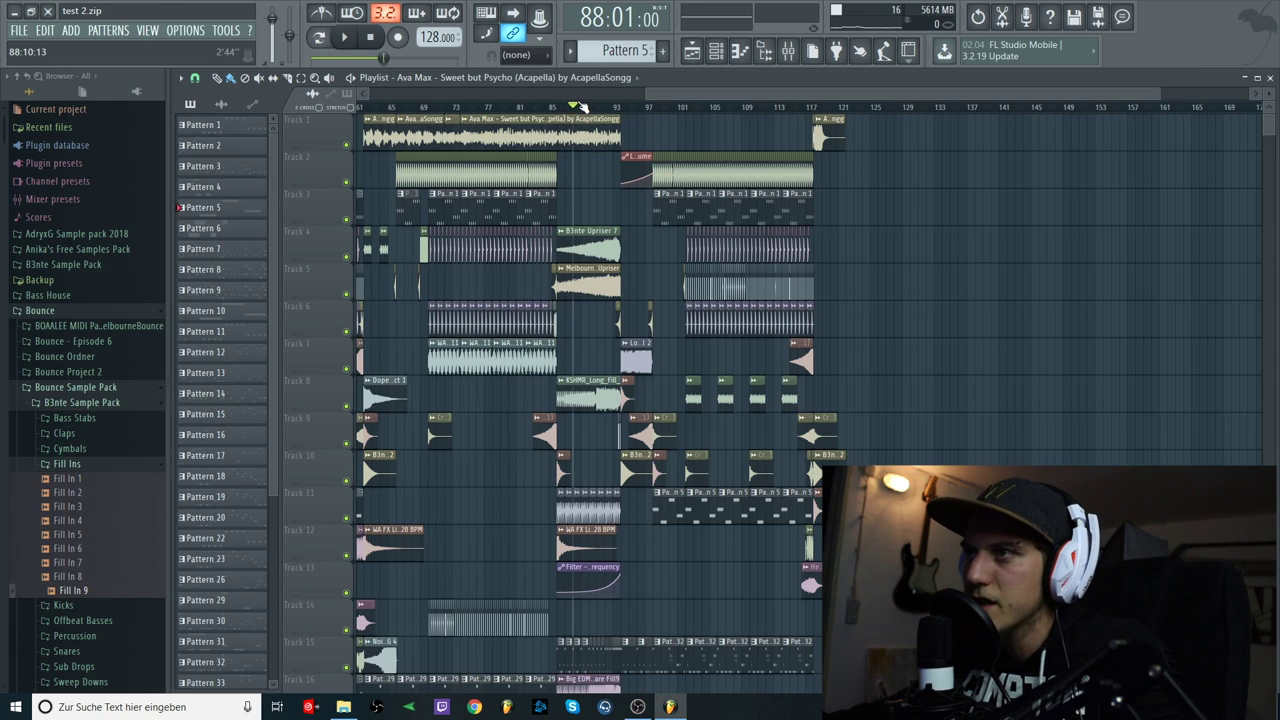
left_click(574, 108)
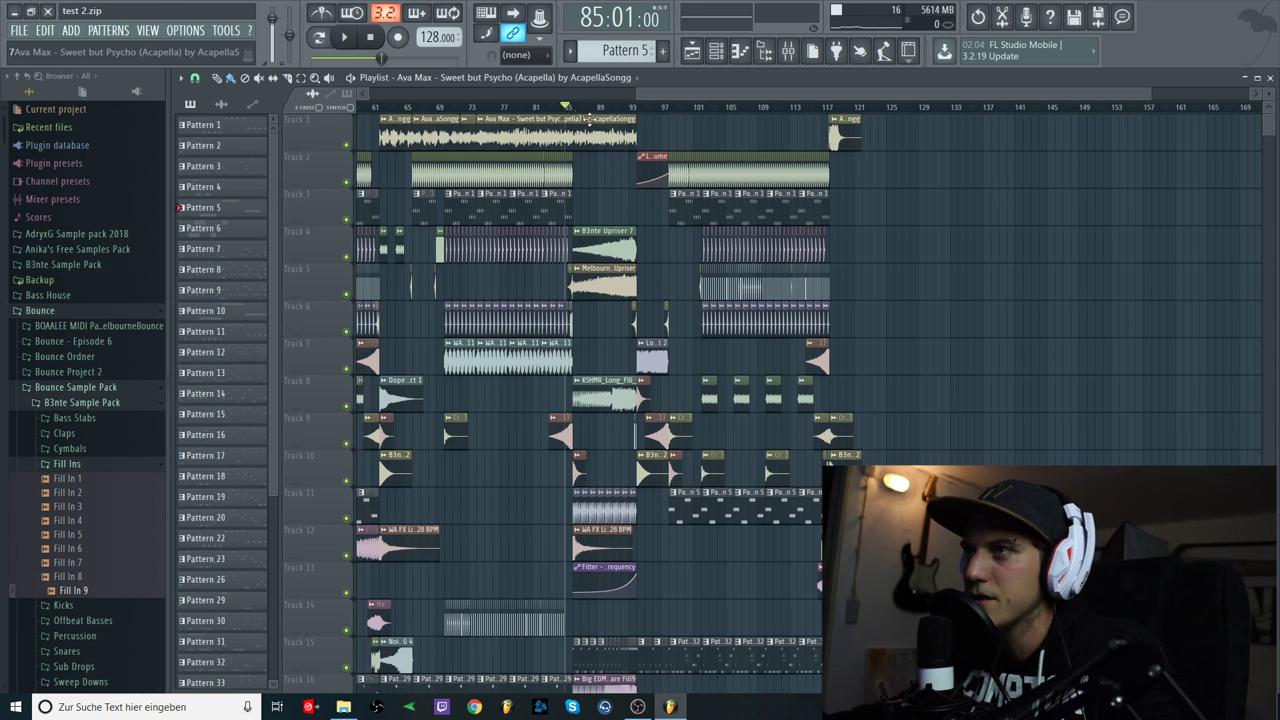
left_click(575, 108)
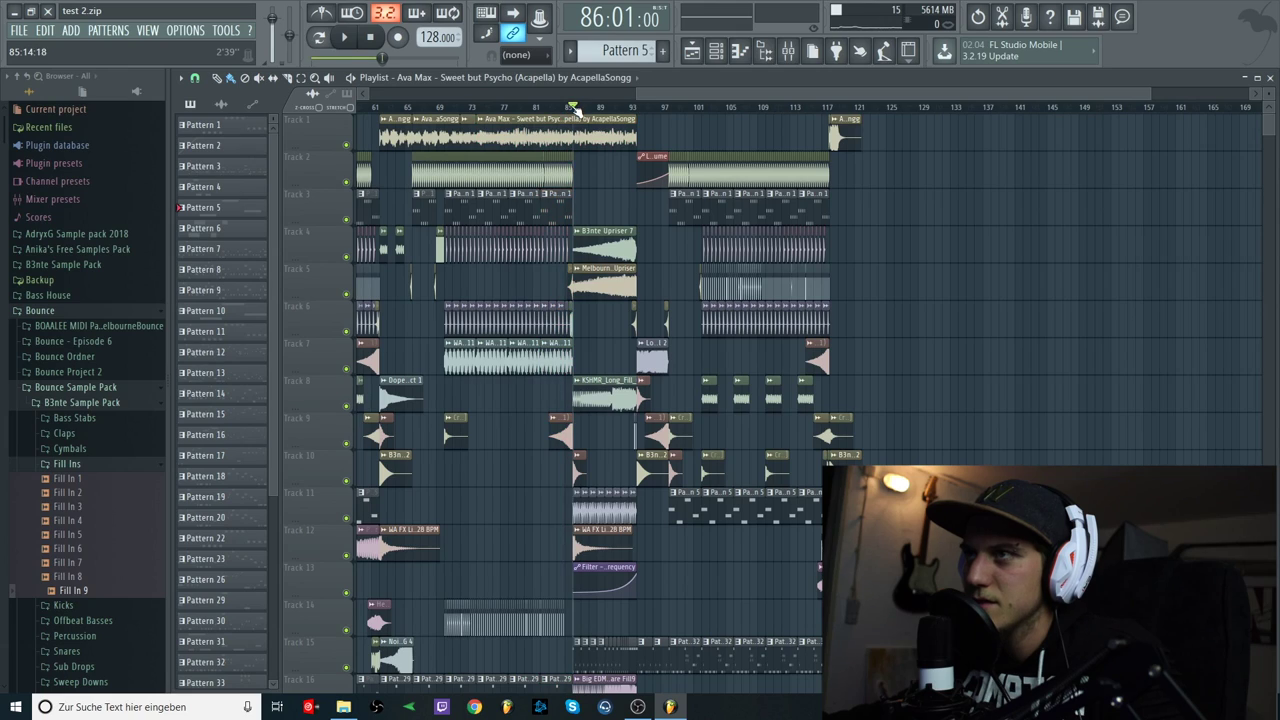
key("space")
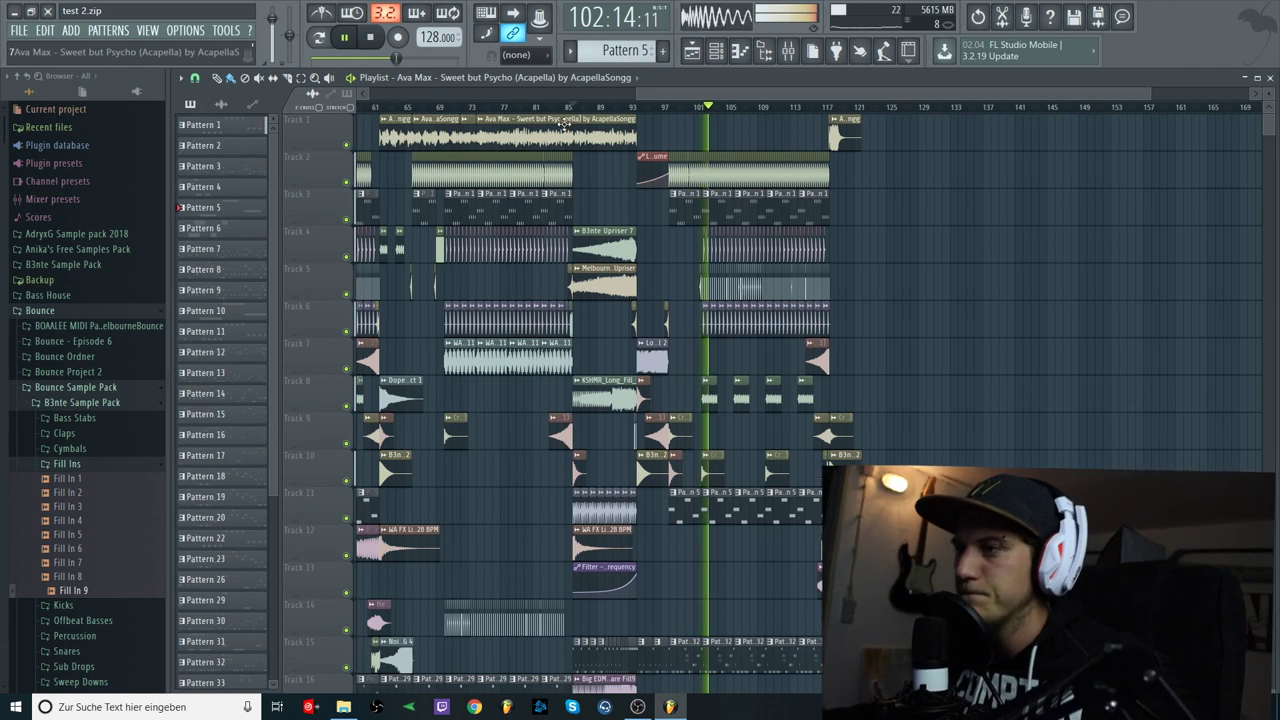
key("space")
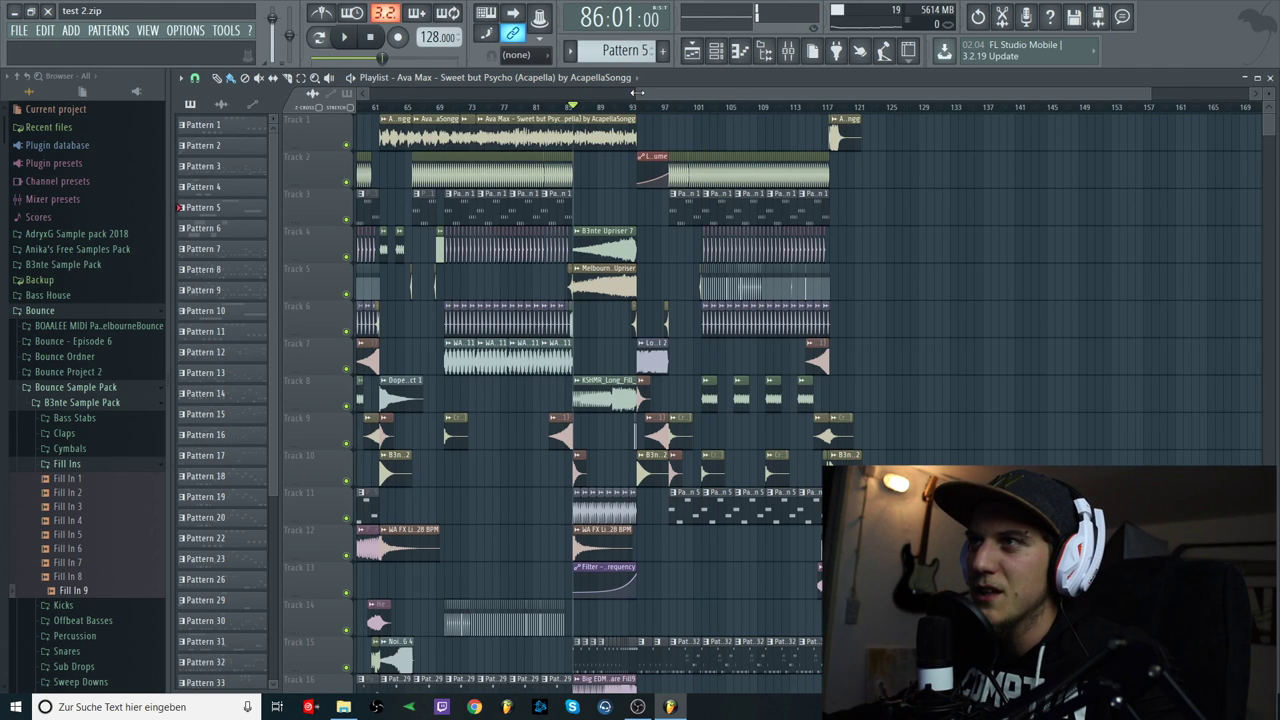
Show the full length of the song in the playlist and review its clips and automation across all tracks.
left_click_drag(636, 93, 43, 62)
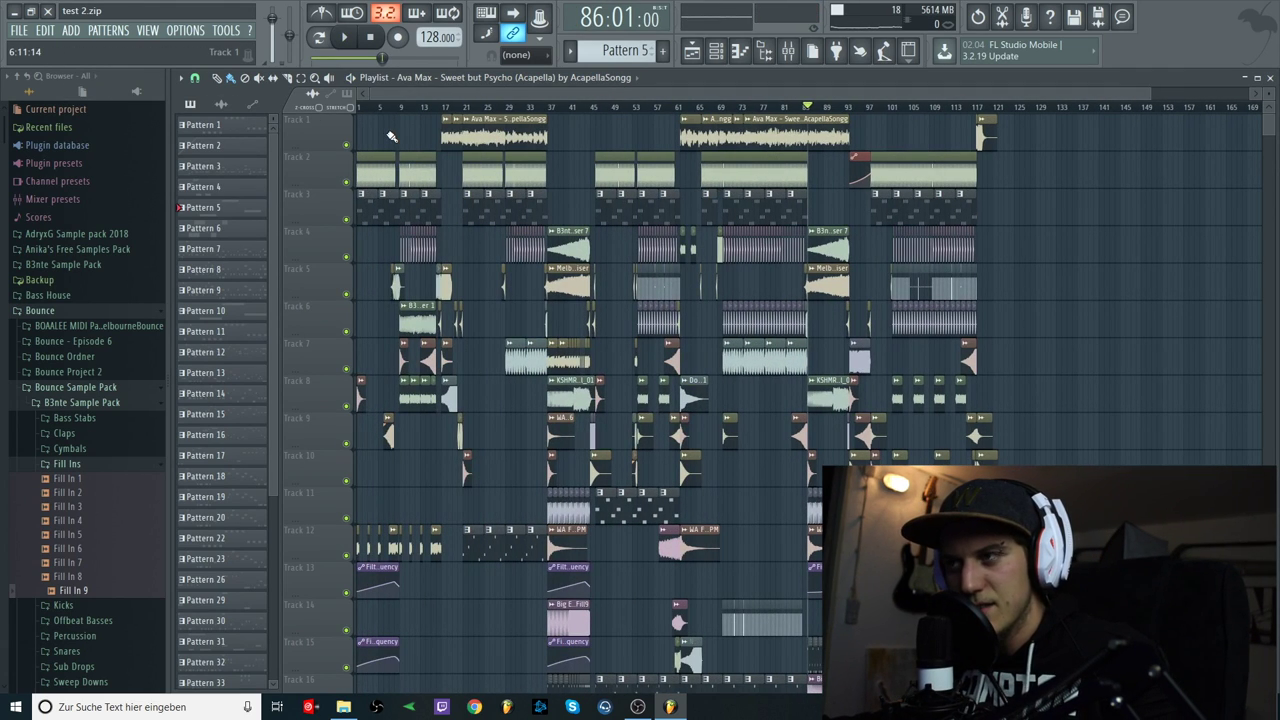
scroll(421, 137, "down", 3)
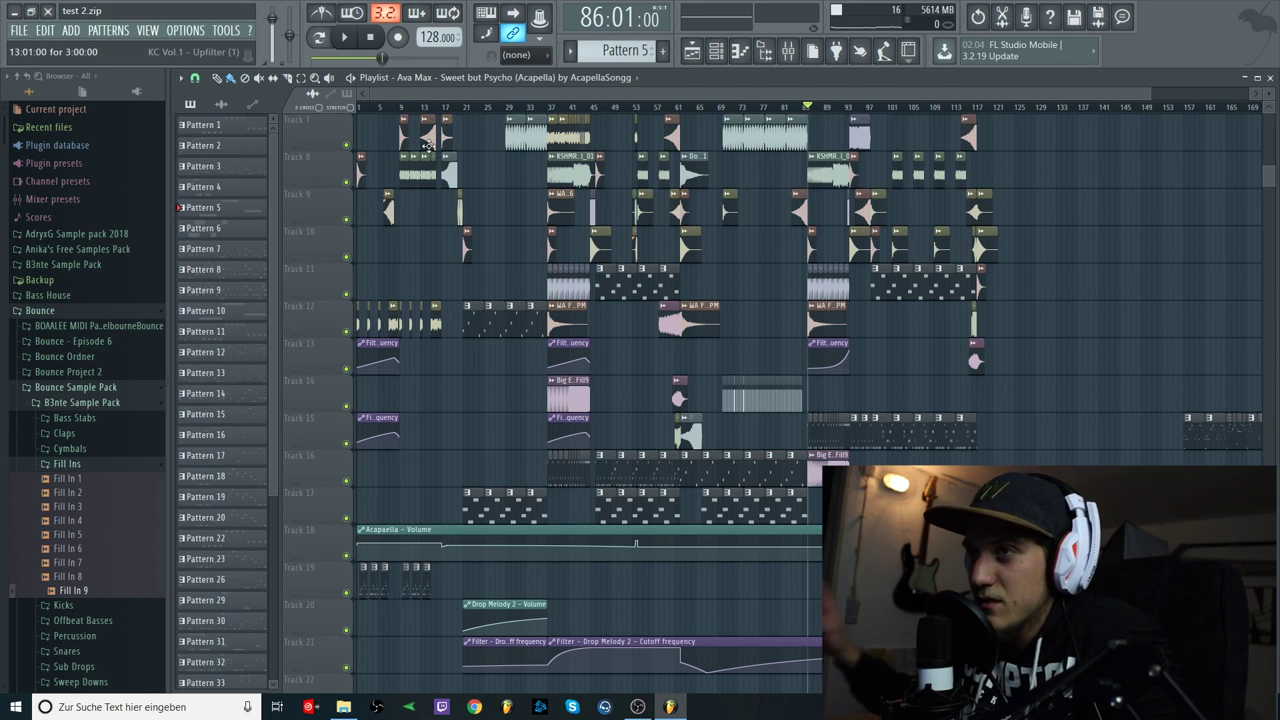
scroll(426, 142, "up", 3)
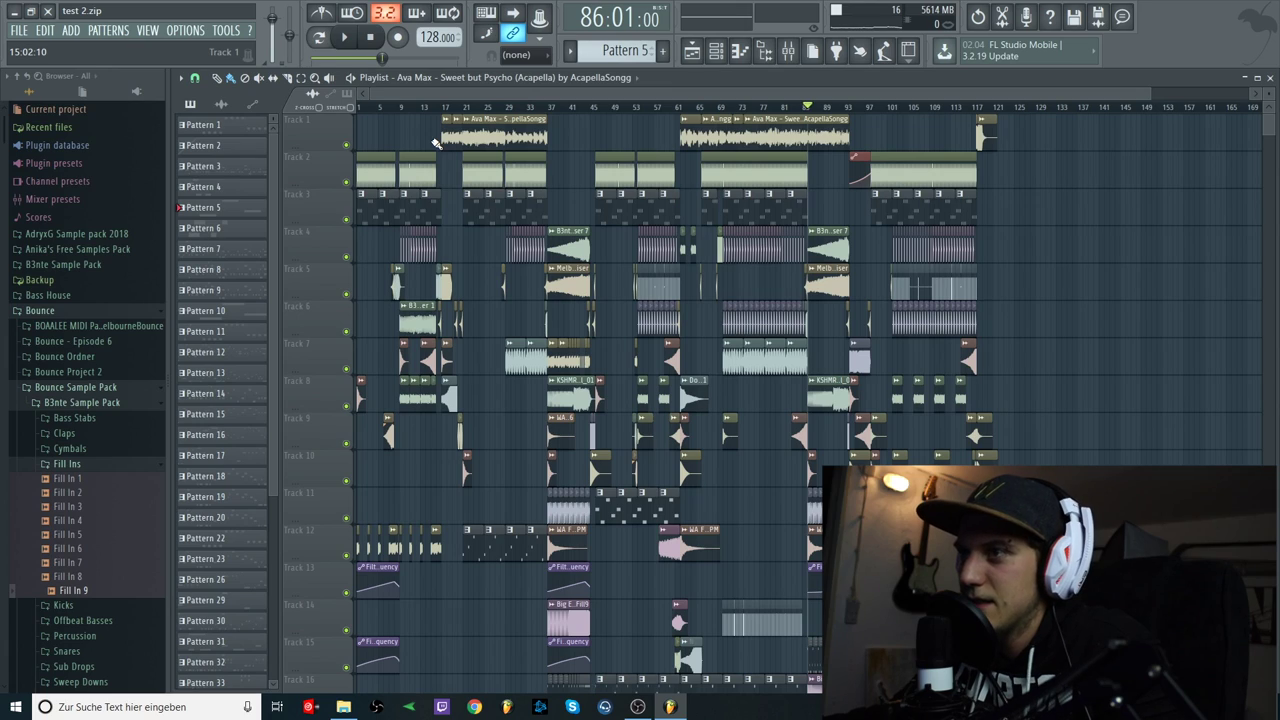
scroll(435, 142, "down", 2)
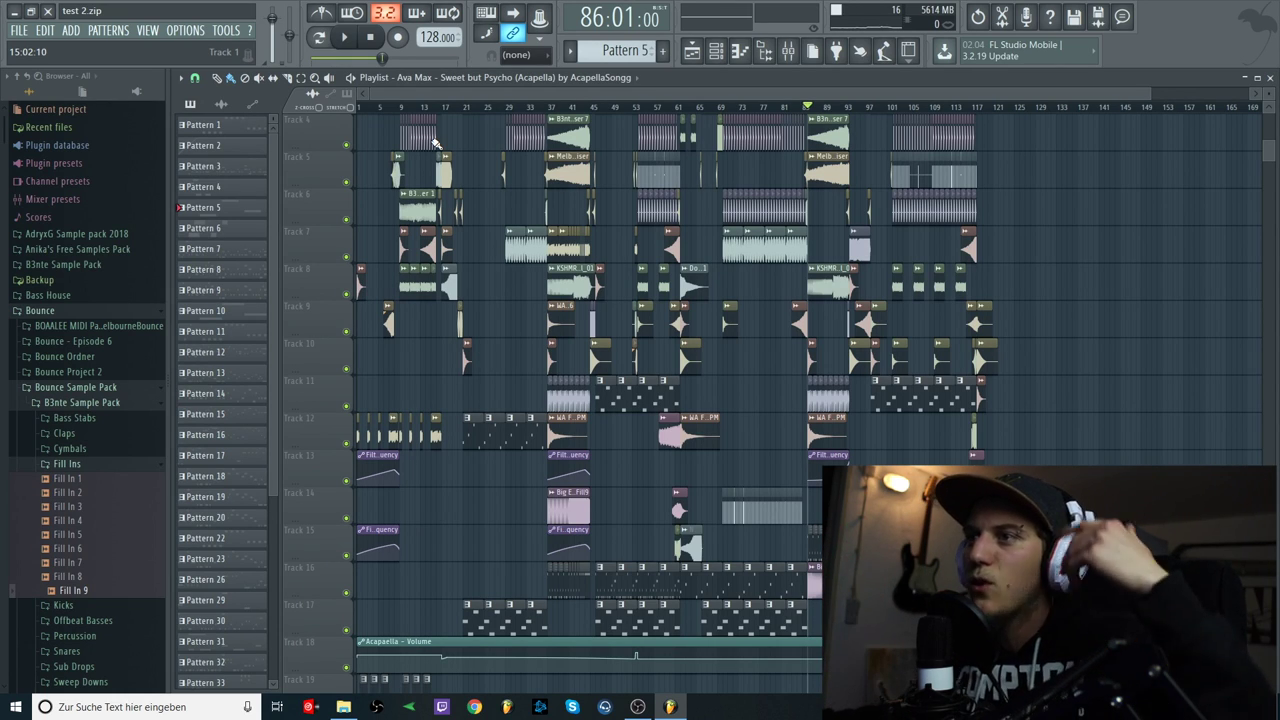
scroll(531, 215, "up", 4)
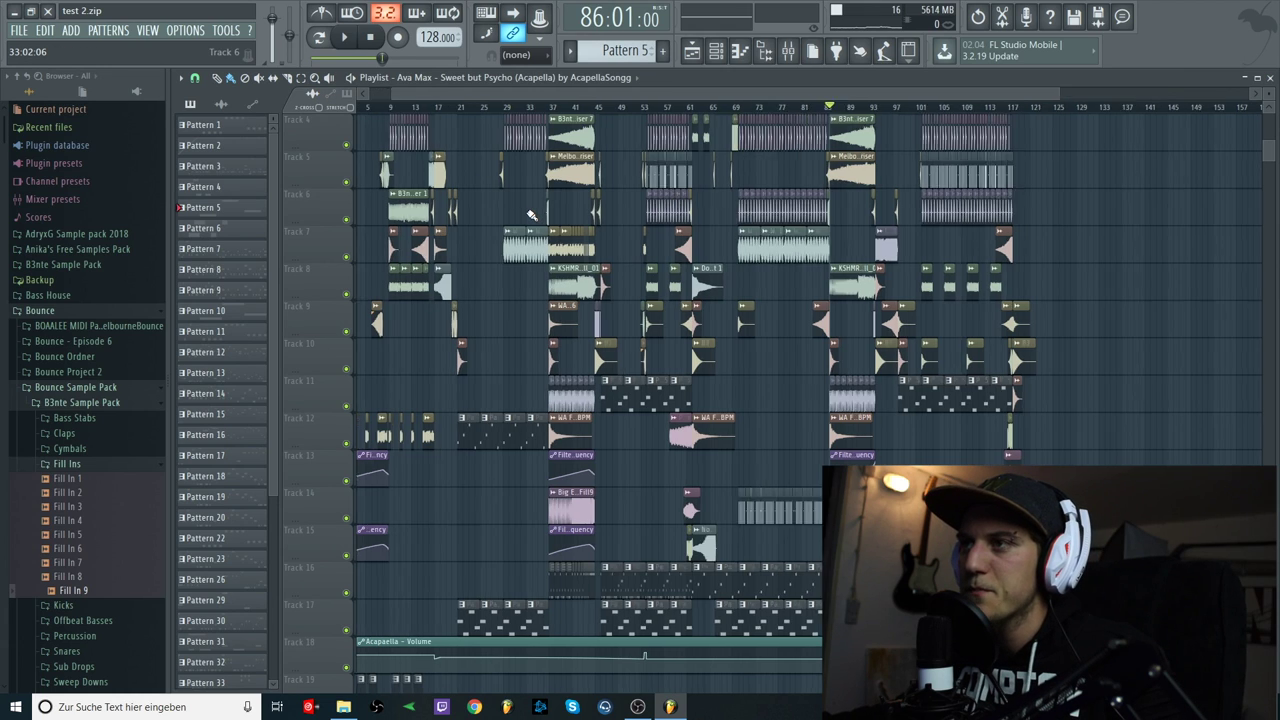
scroll(527, 229, "down", 4)
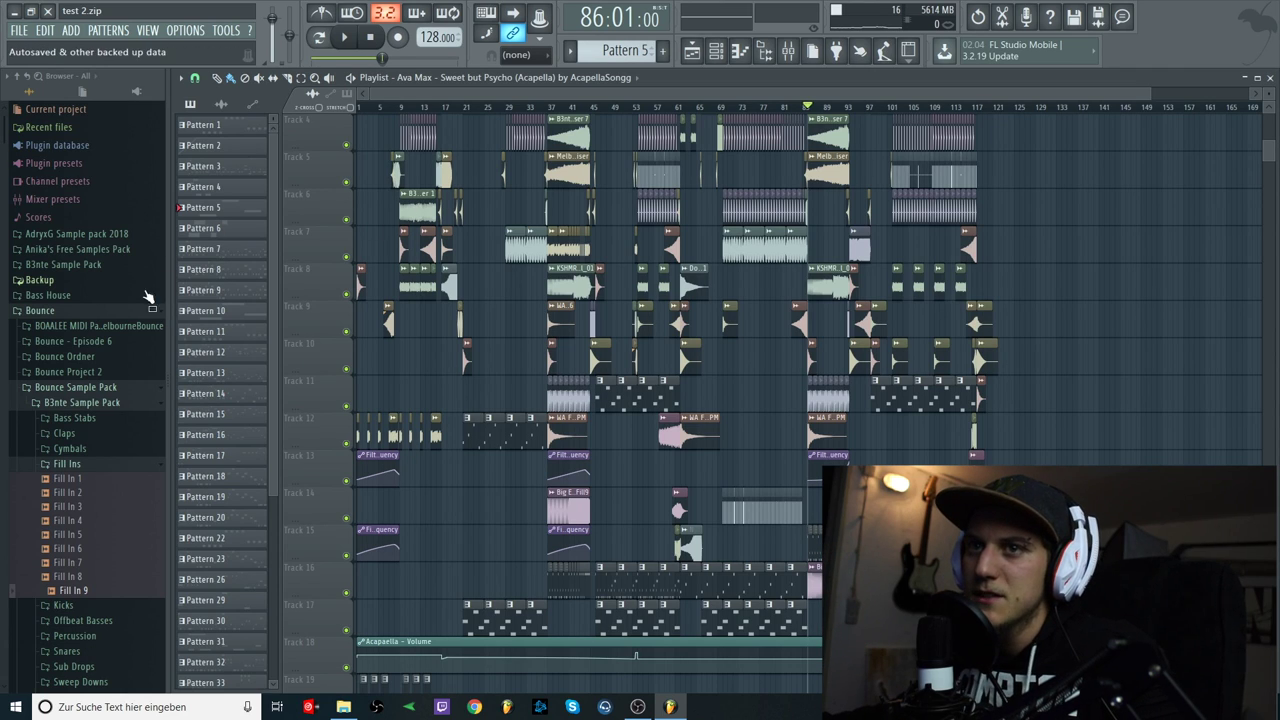
Collapse the Bounce folder in the browser and expand Anika's Free Samples Pack.
left_click(40, 310)
scroll(481, 290, "up", 1)
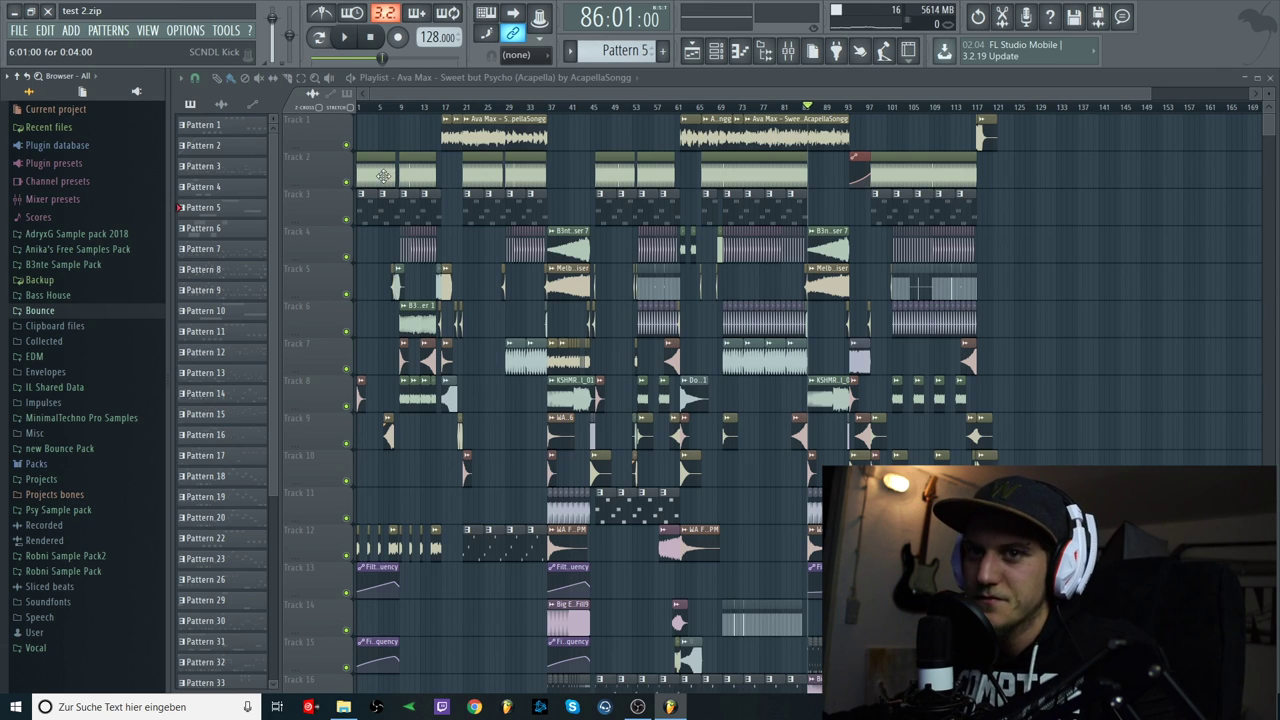
scroll(445, 273, "up", 2)
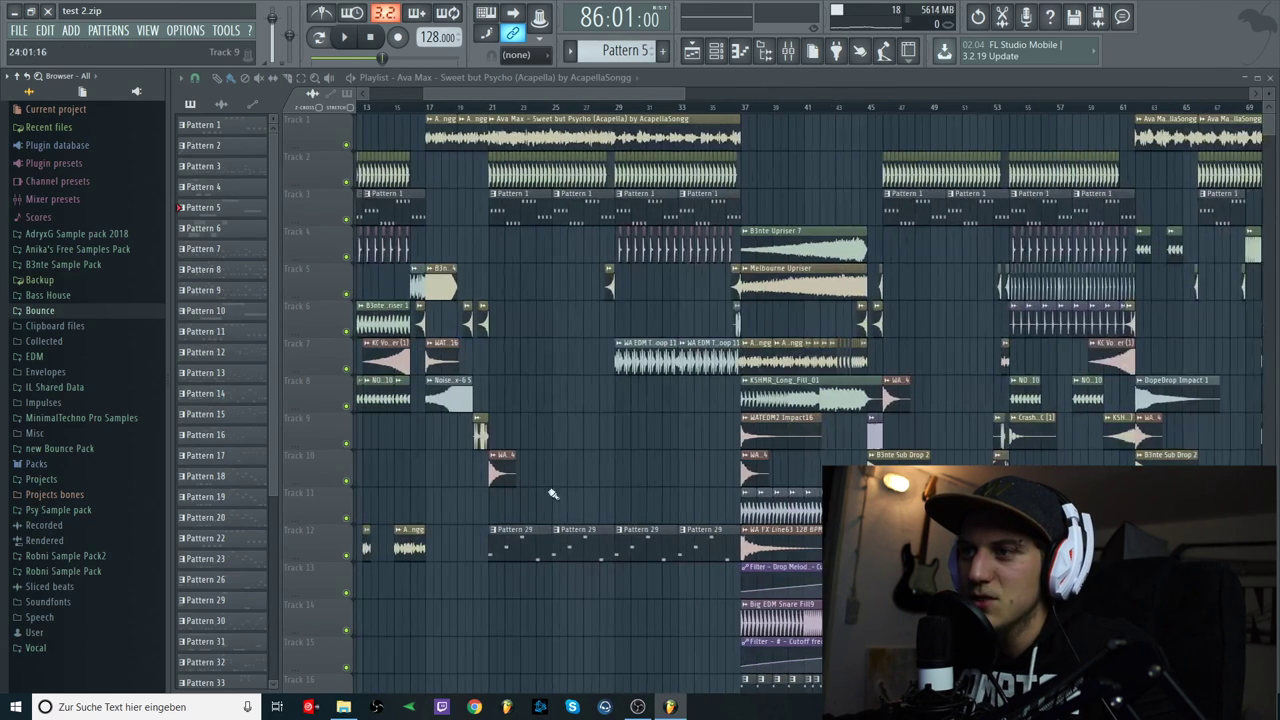
scroll(500, 372, "up", 1)
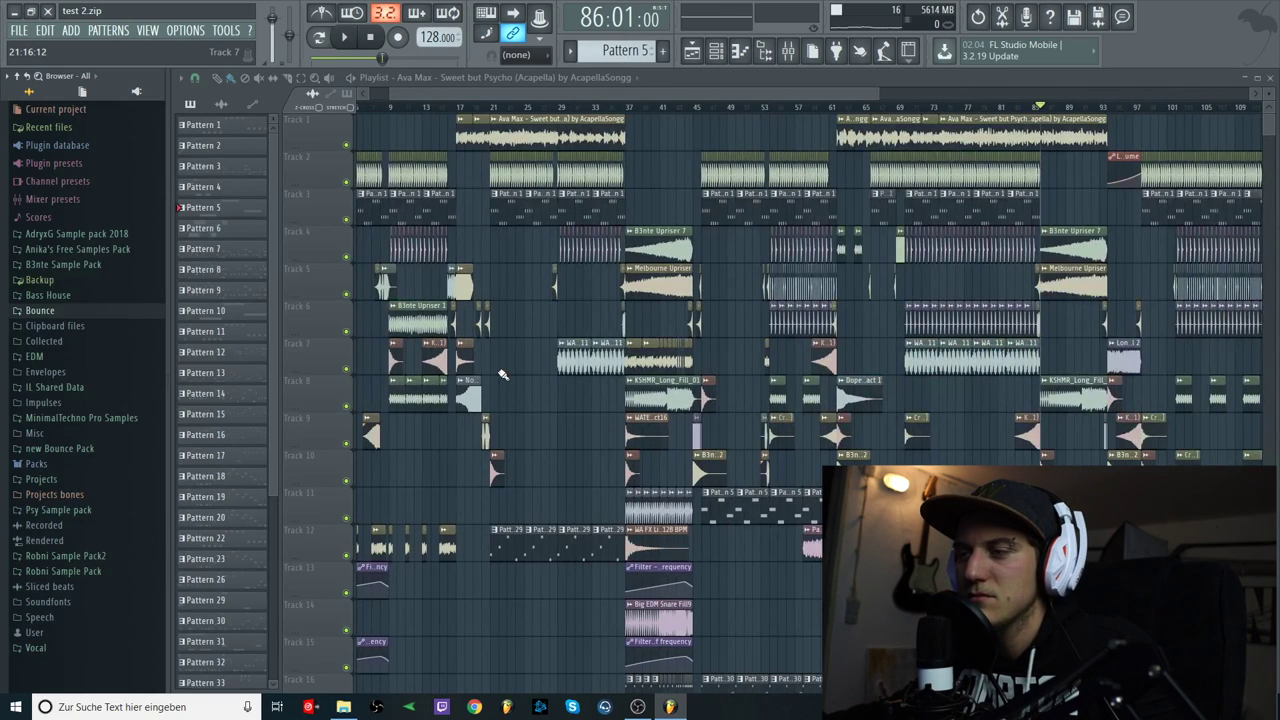
left_click(86, 265)
left_click(82, 266)
left_click(84, 250)
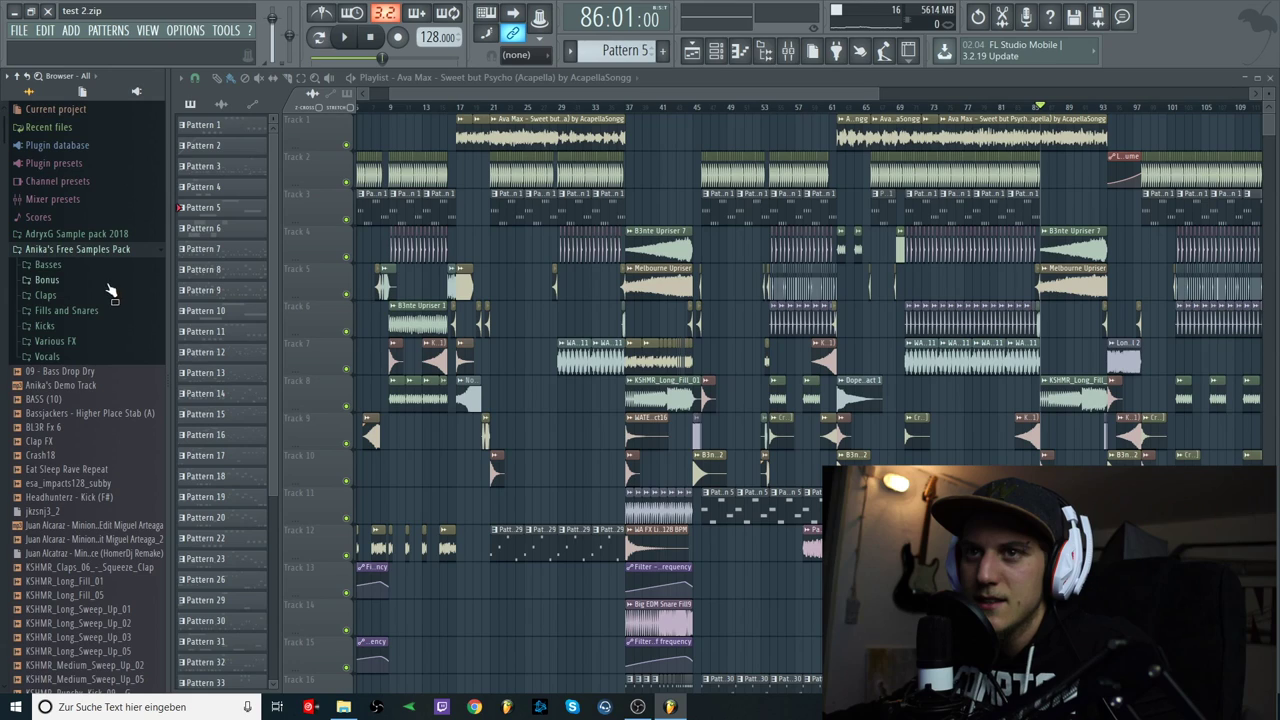
Preview ST Synth Shot samples from the Synth subfolder of the pack's Vocals folder, and collapse both folders.
left_click(68, 356)
left_click(95, 390)
left_click(85, 457)
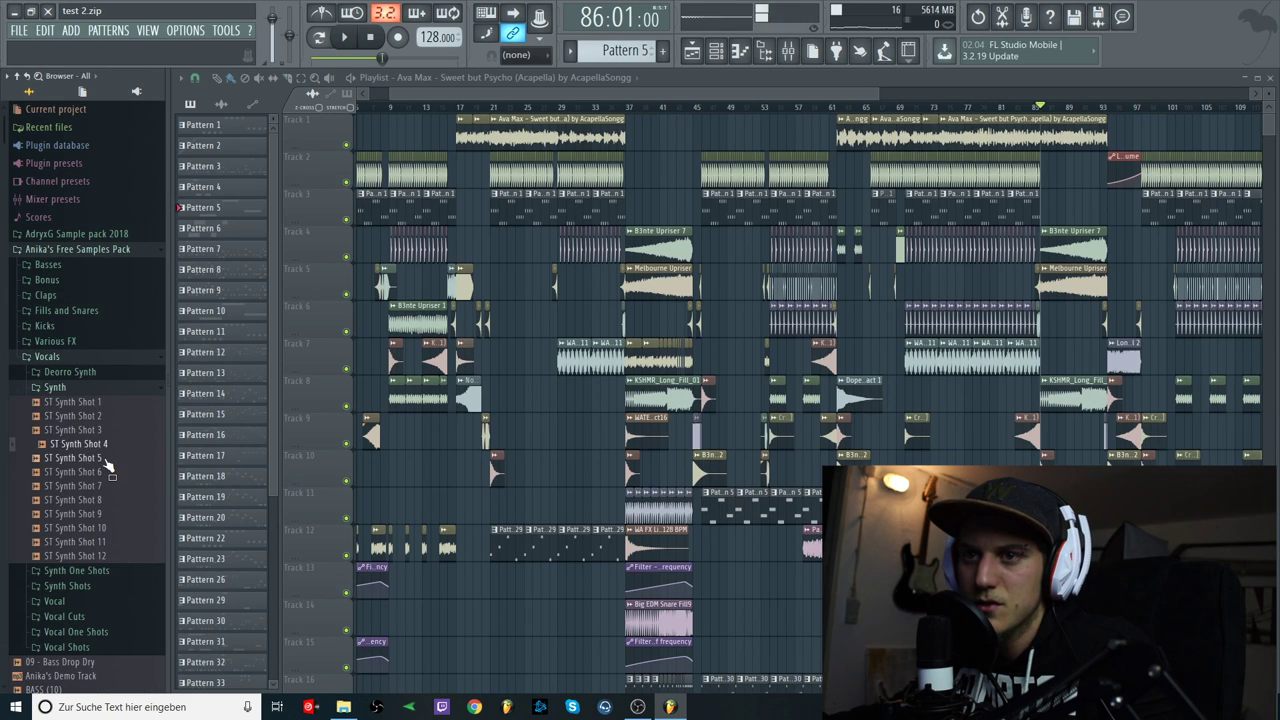
left_click(98, 389)
left_click(80, 357)
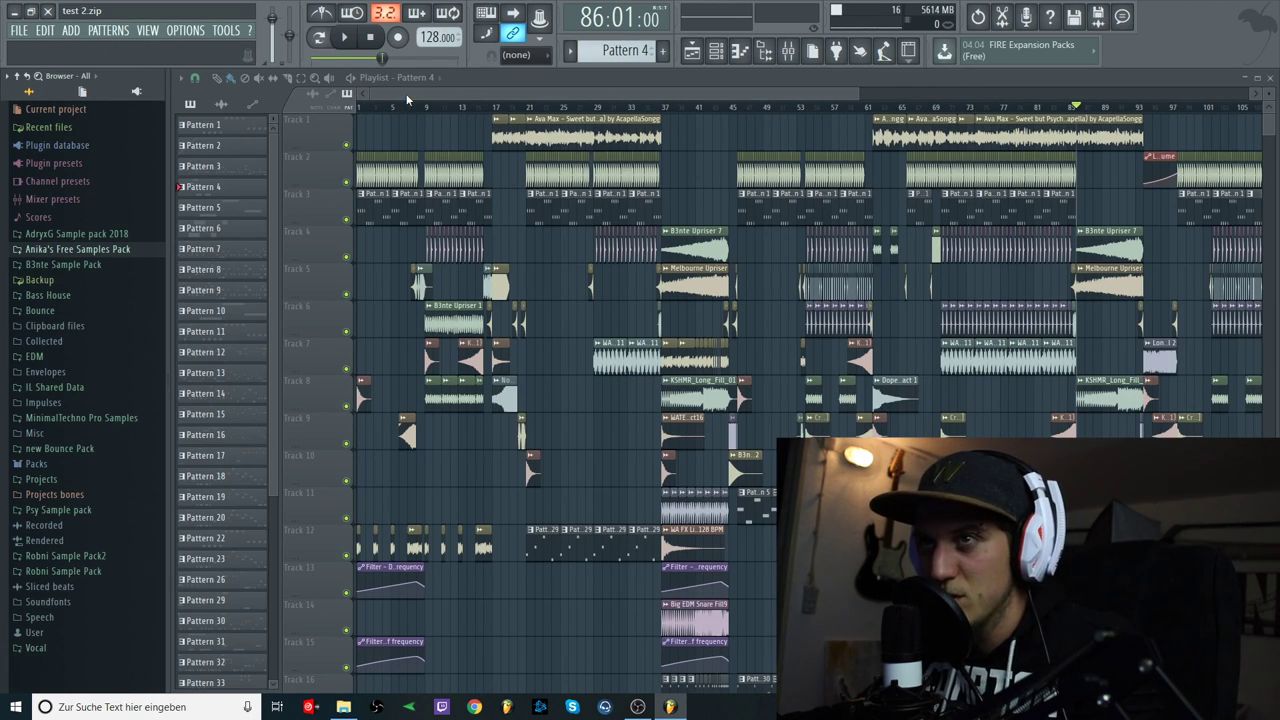
Export the project as a zipped loop package named Test File to the Desktop.
left_click(35, 33)
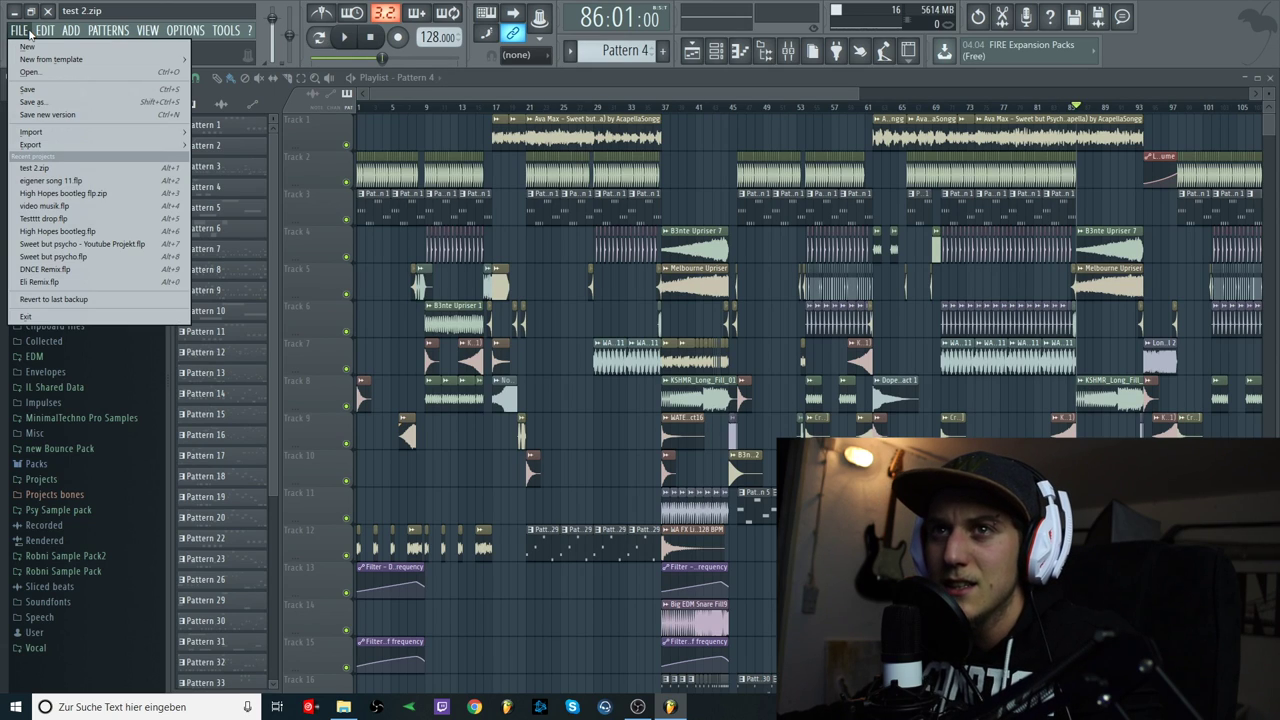
left_click(793, 322)
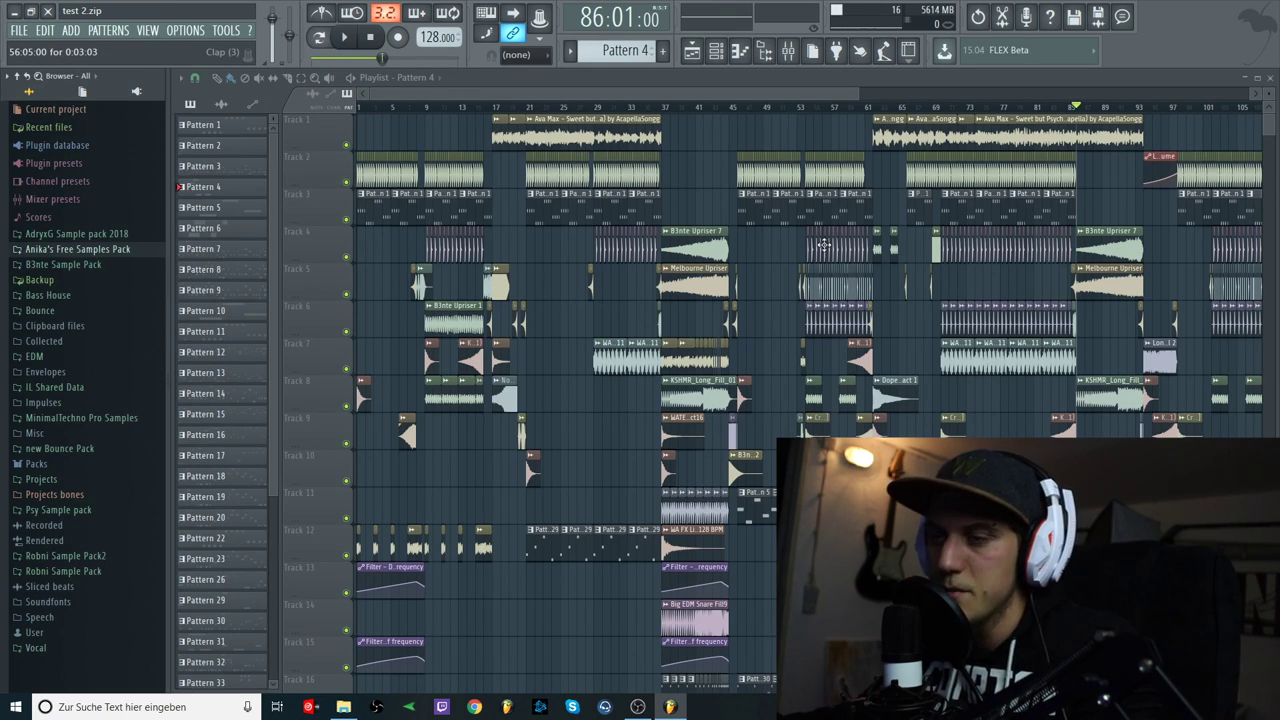
left_click(17, 33)
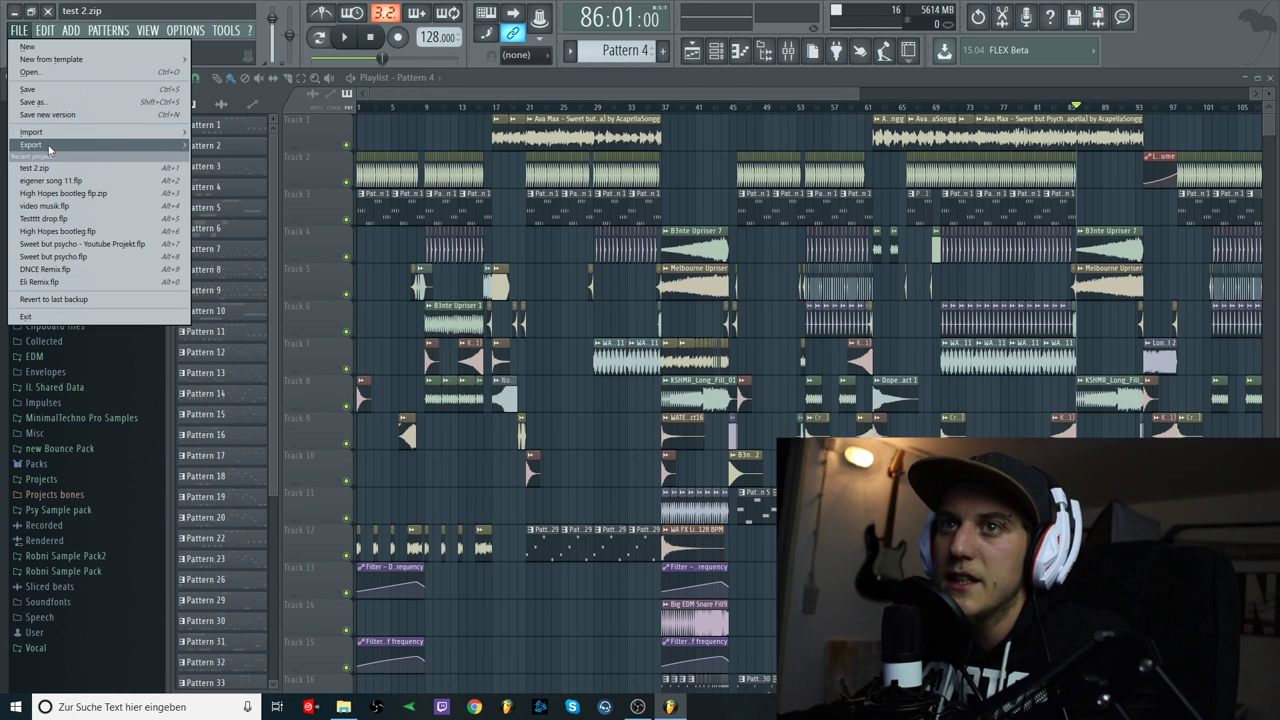
mouse_move(49, 149)
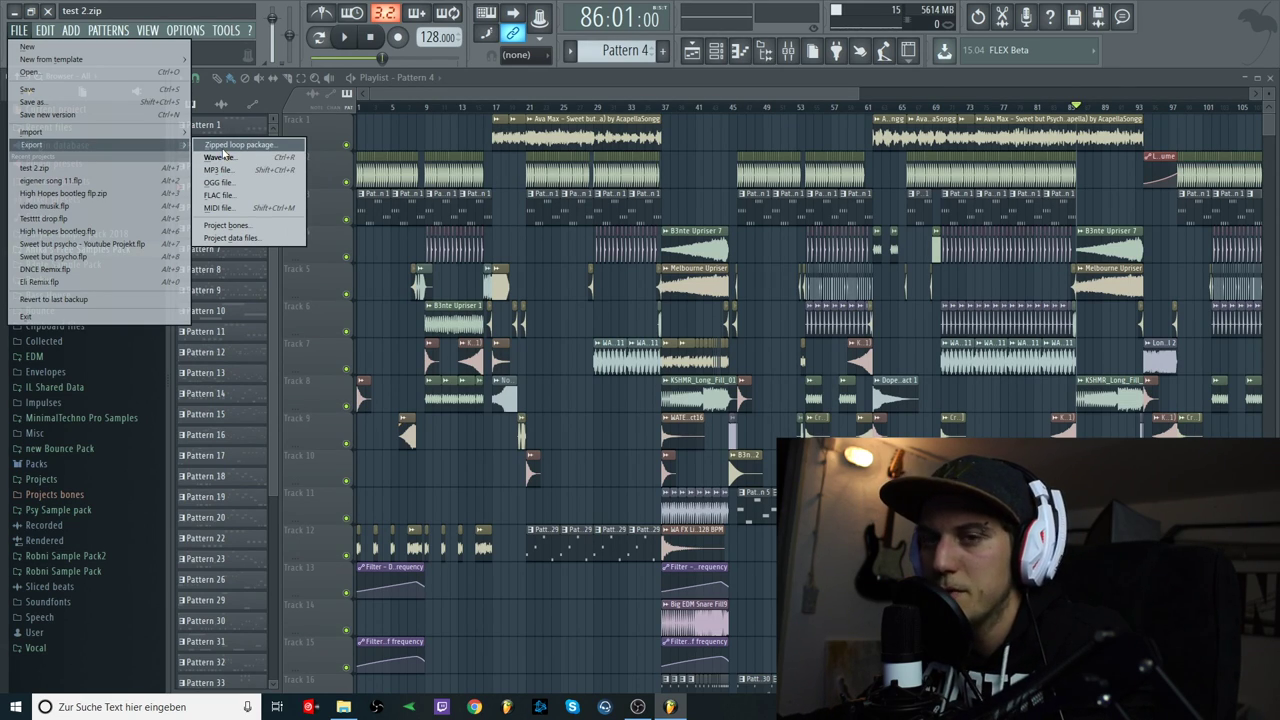
left_click(221, 147)
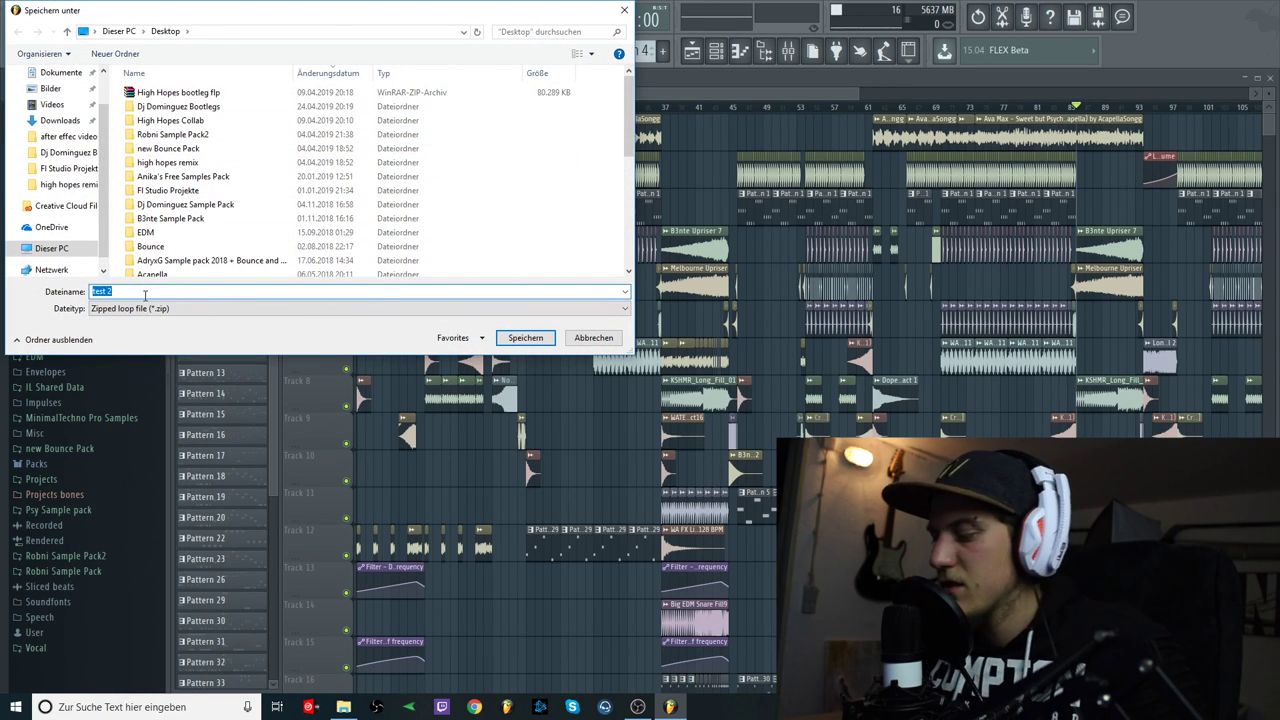
type("t")
key("BackSpace")
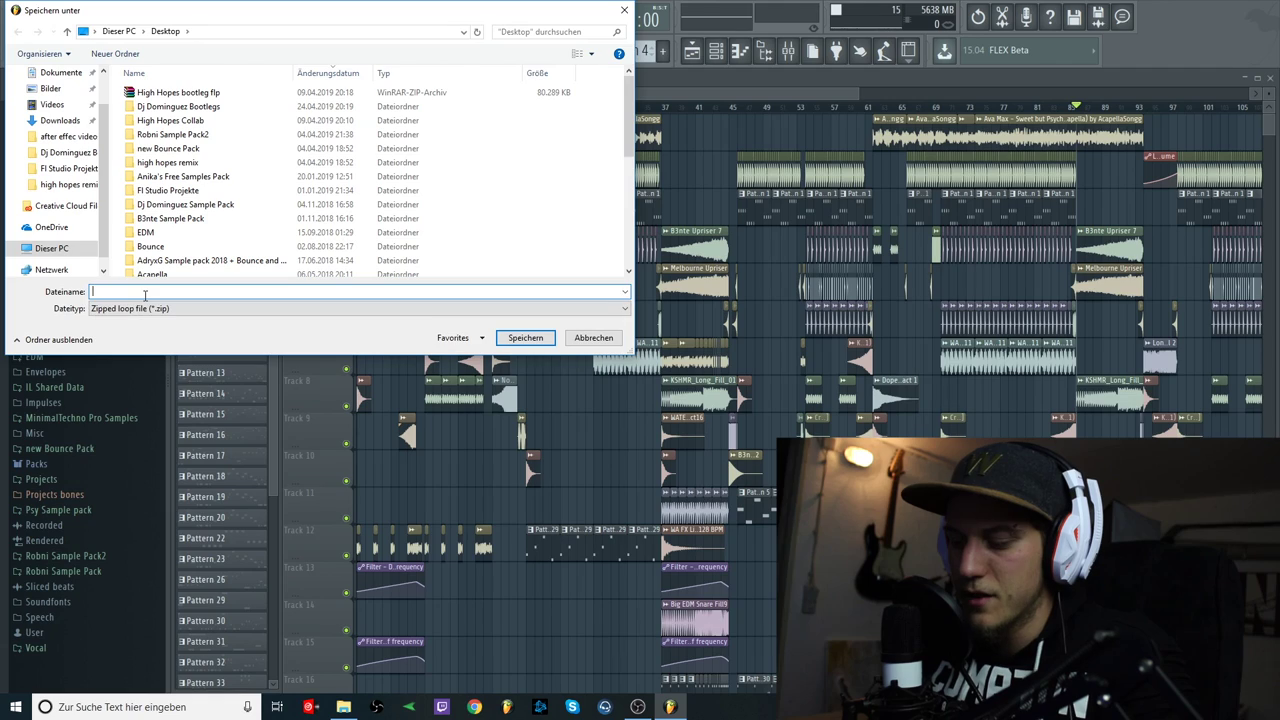
type("Test File")
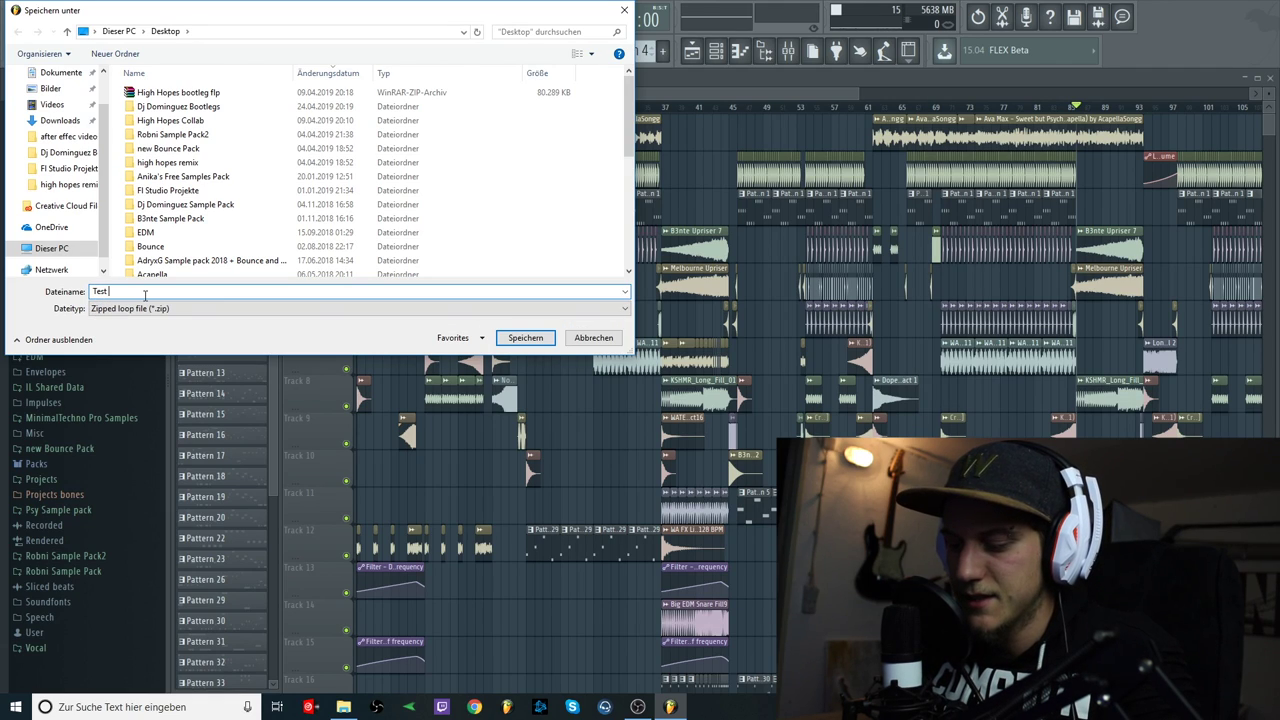
scroll(51, 129, "up", 1)
left_click(54, 99)
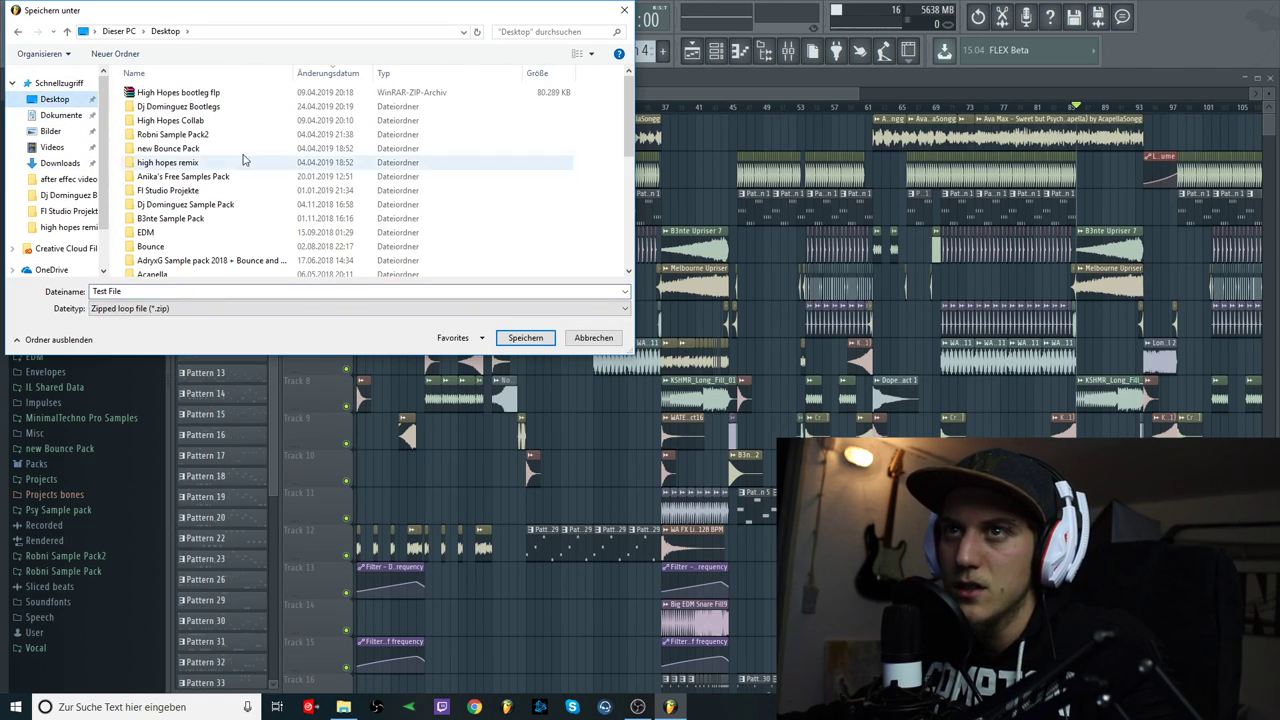
left_click(528, 339)
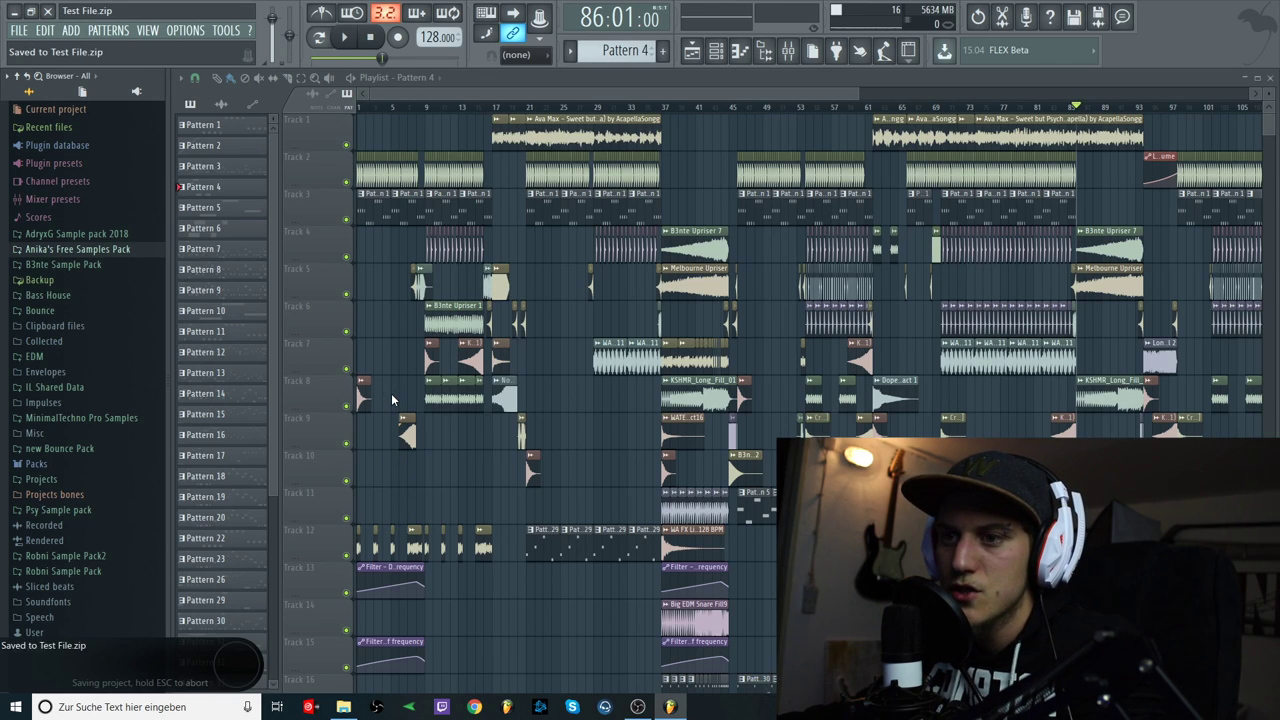
Minimize FL Studio, move the Test File archive to a free spot on the desktop and open it in WinRAR, dismissing the licence reminder.
left_click(16, 11)
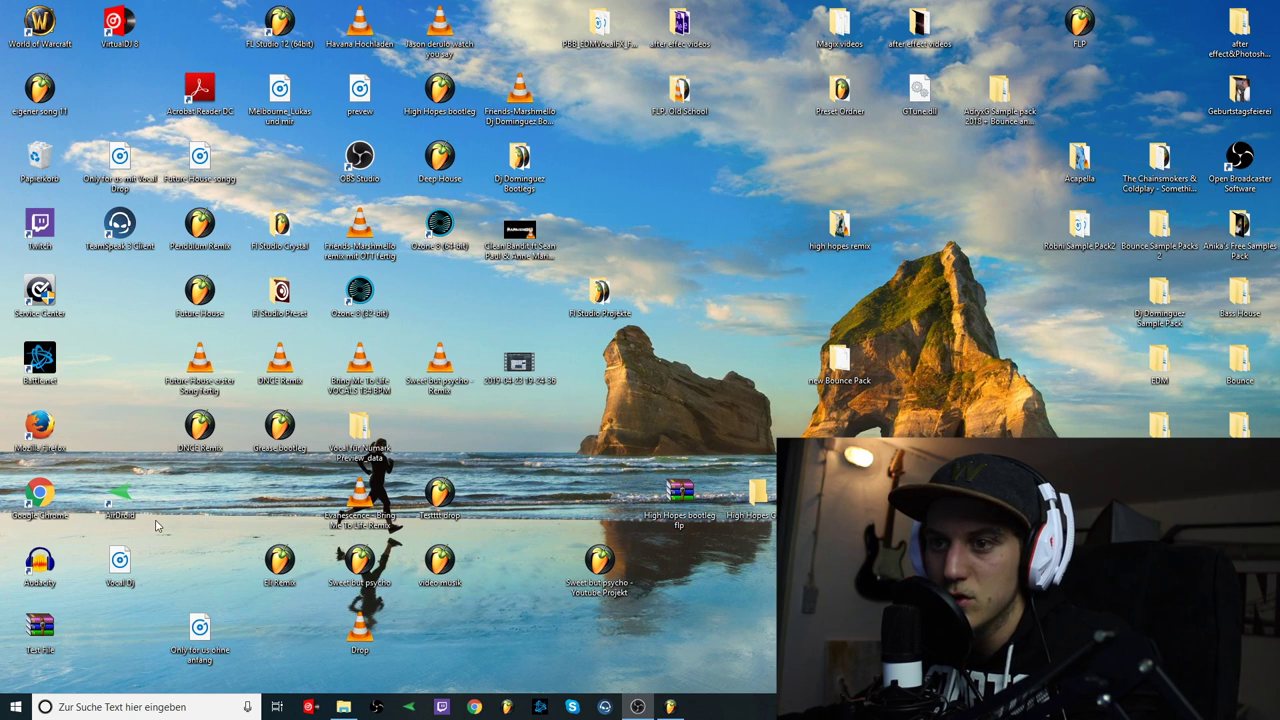
left_click_drag(52, 636, 852, 503)
double_click(852, 503)
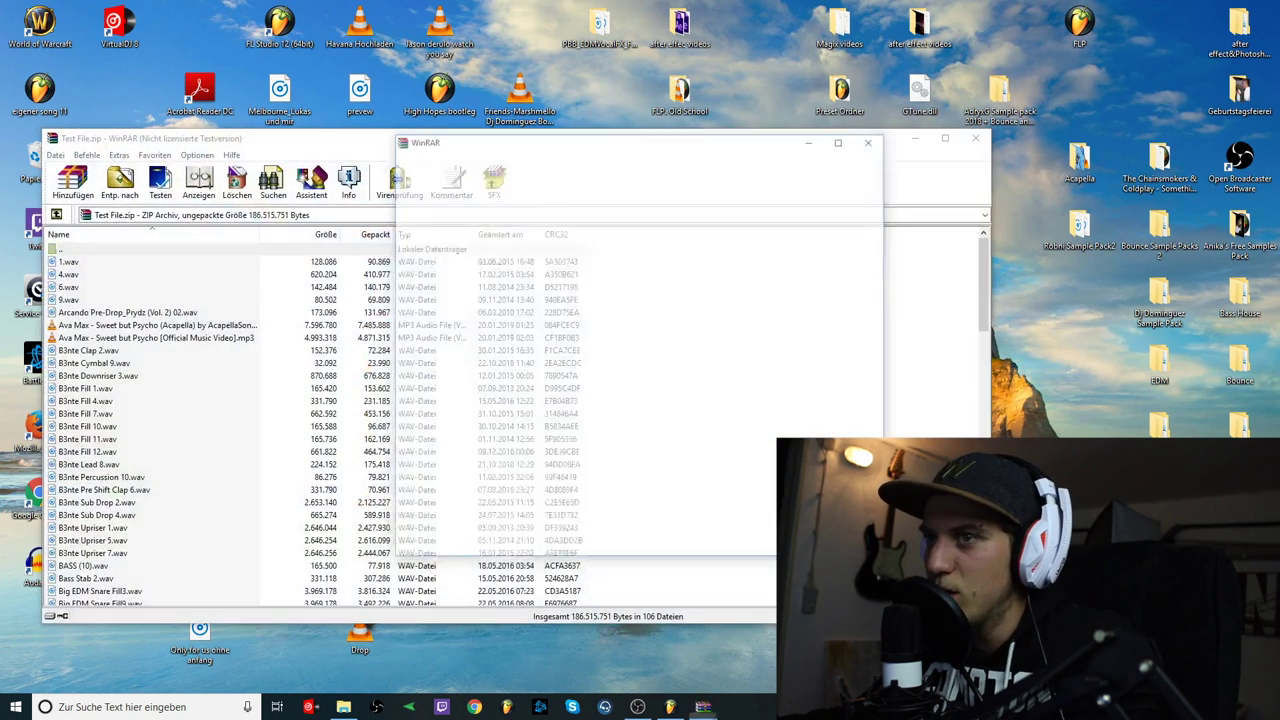
left_click(876, 142)
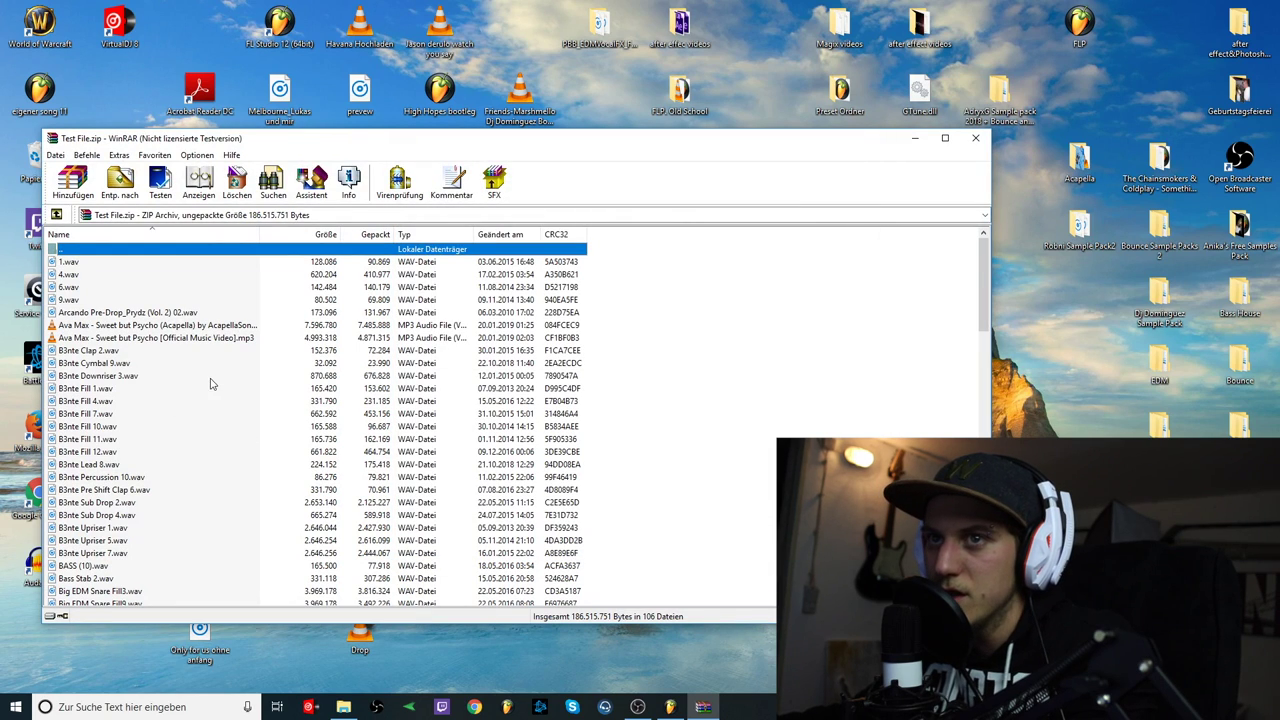
Look through the samples packed in Test File.zip, play one of the drum WAV files and close the music player.
scroll(92, 305, "down", 5)
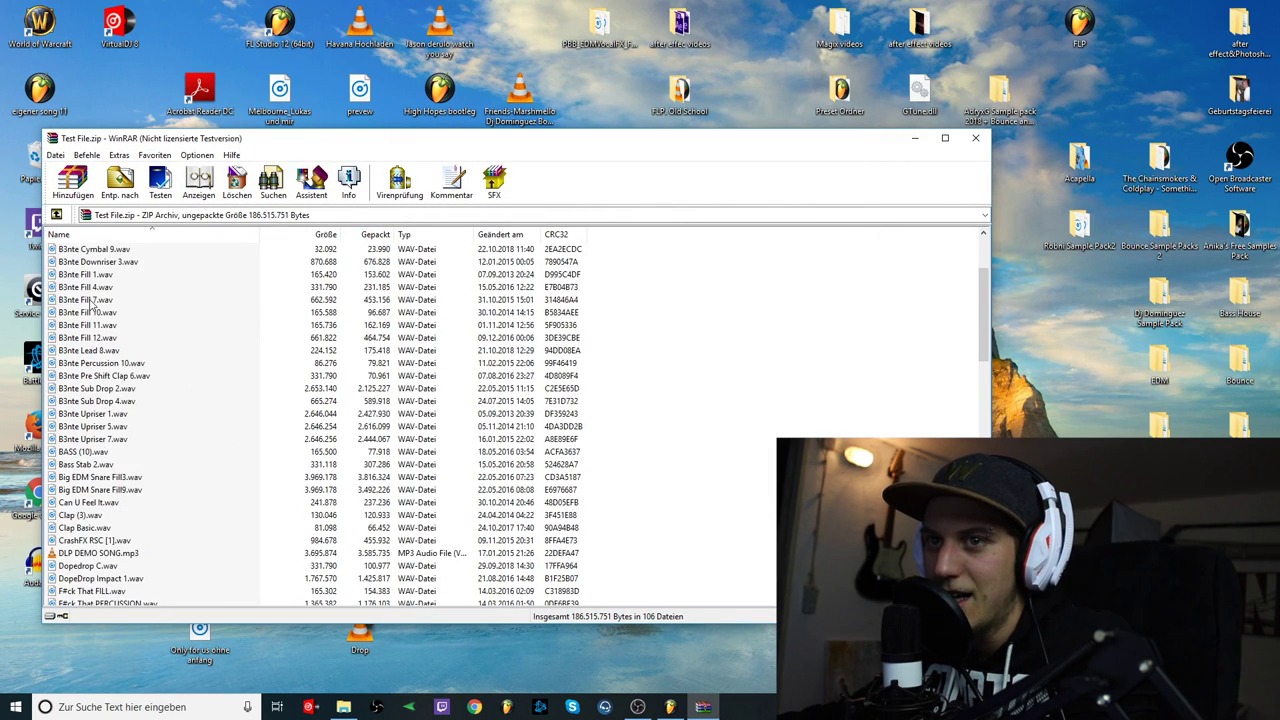
scroll(92, 305, "down", 1)
scroll(92, 305, "down", 2)
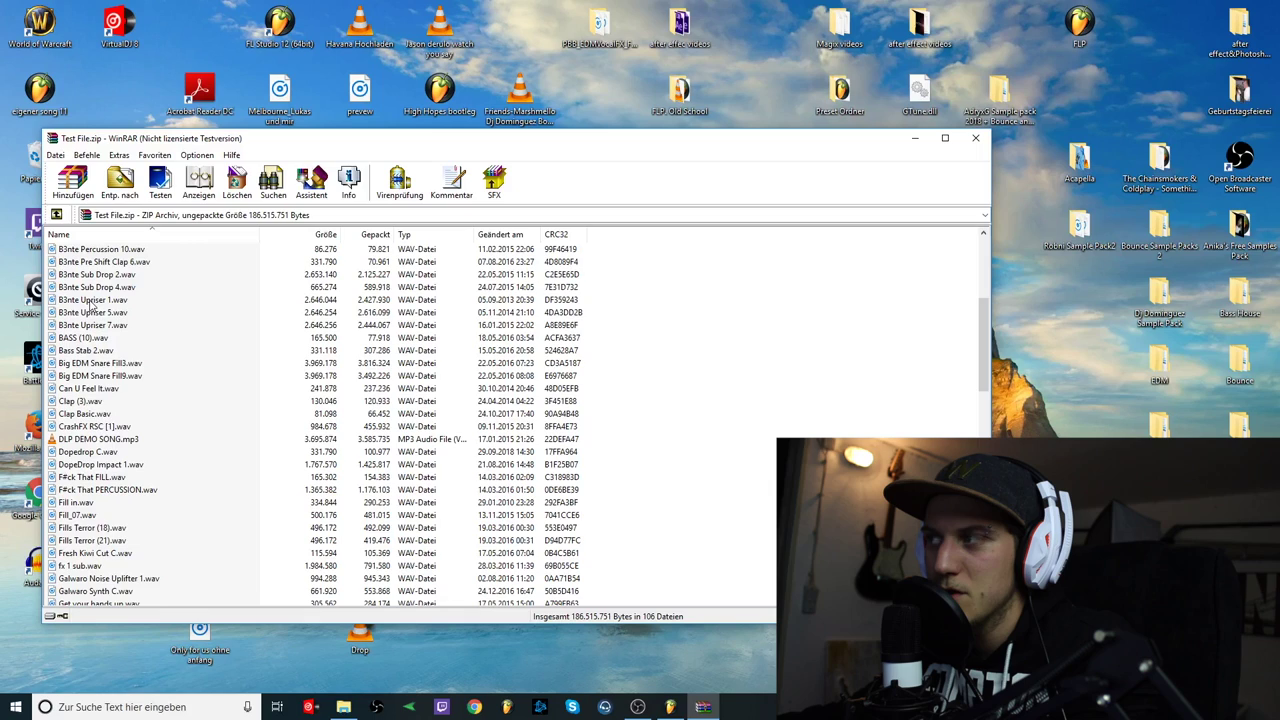
scroll(90, 309, "down", 2)
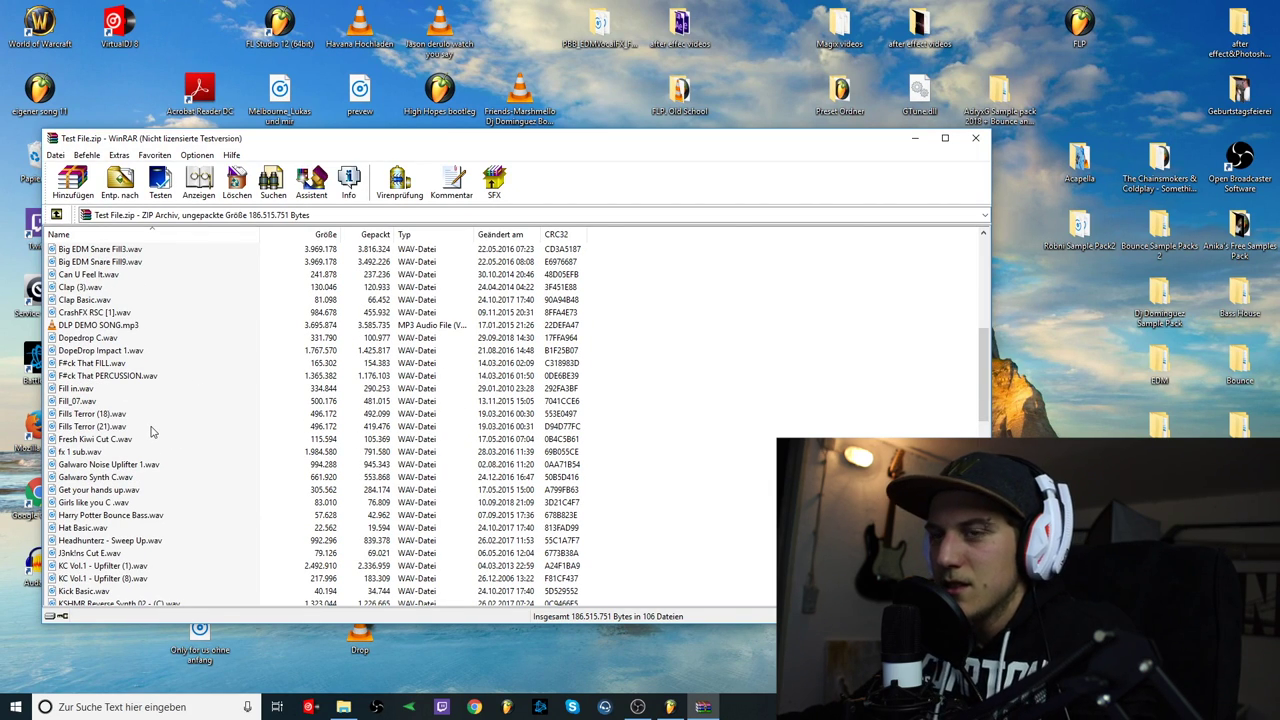
scroll(153, 431, "down", 8)
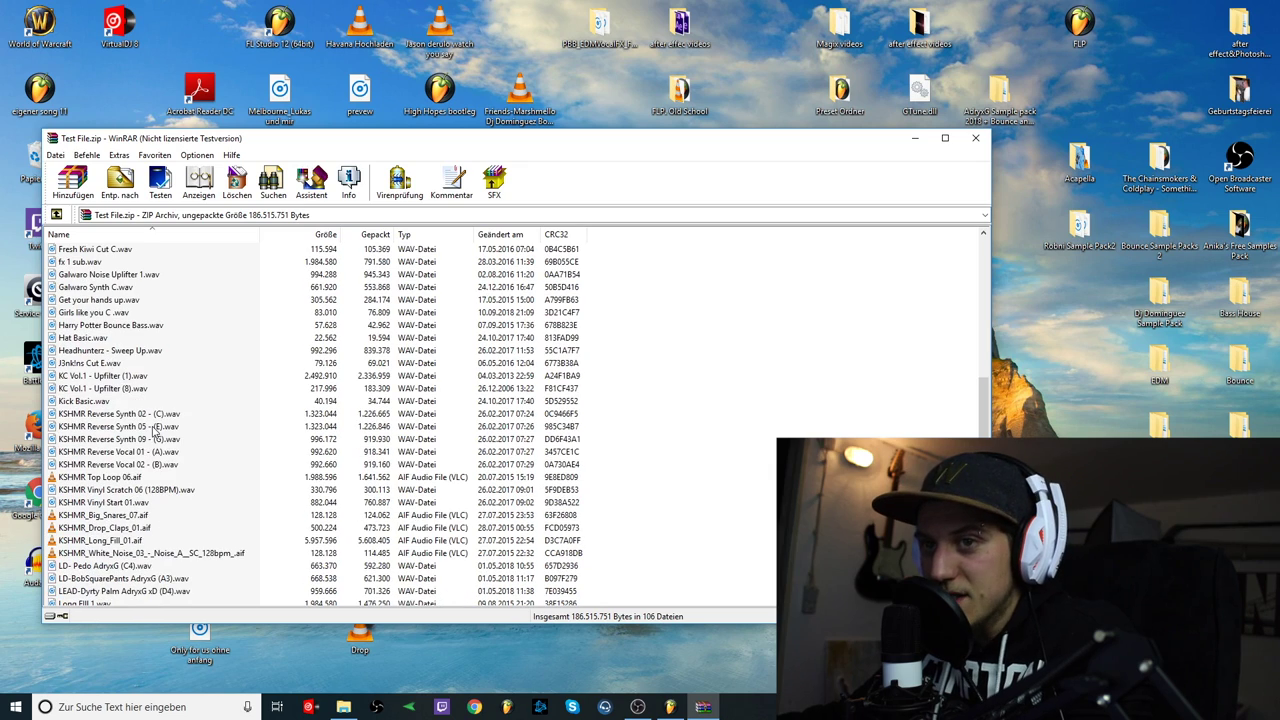
double_click(101, 530)
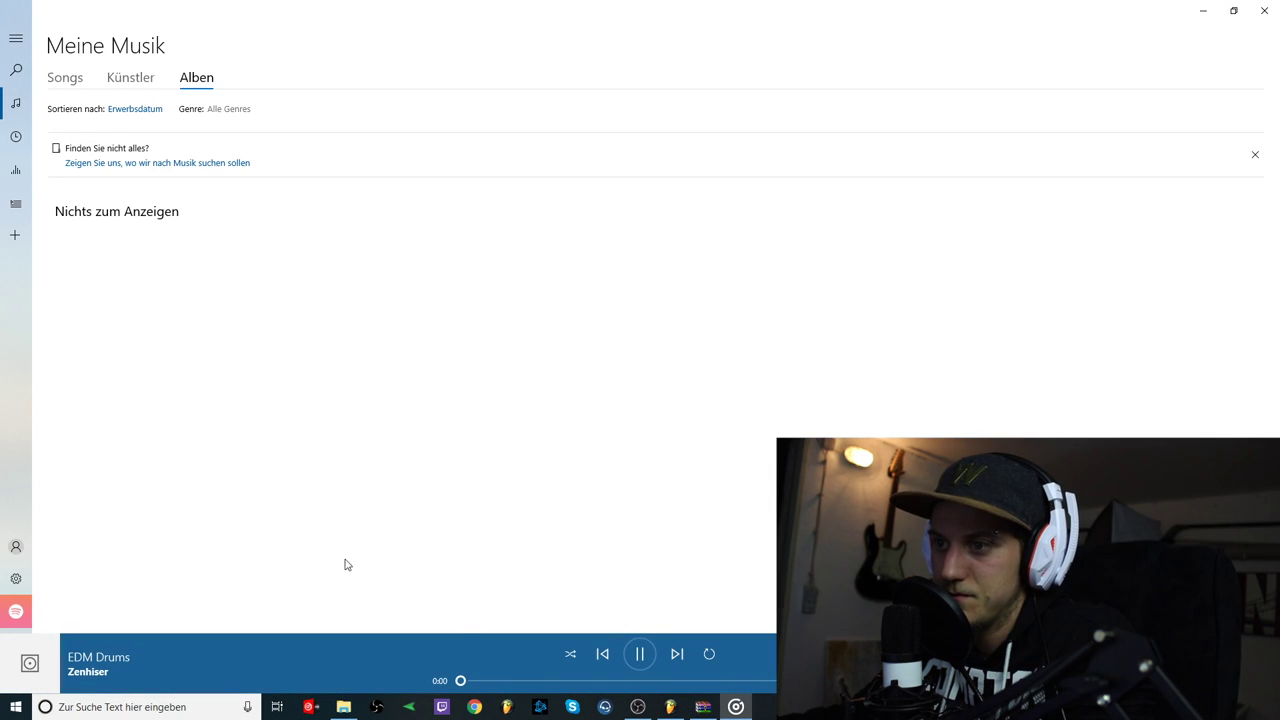
left_click(1264, 10)
Play the Ava Max - Sweet but Psycho acapella from the archive, skip to about 0:42 and close VLC.
scroll(171, 394, "up", 7)
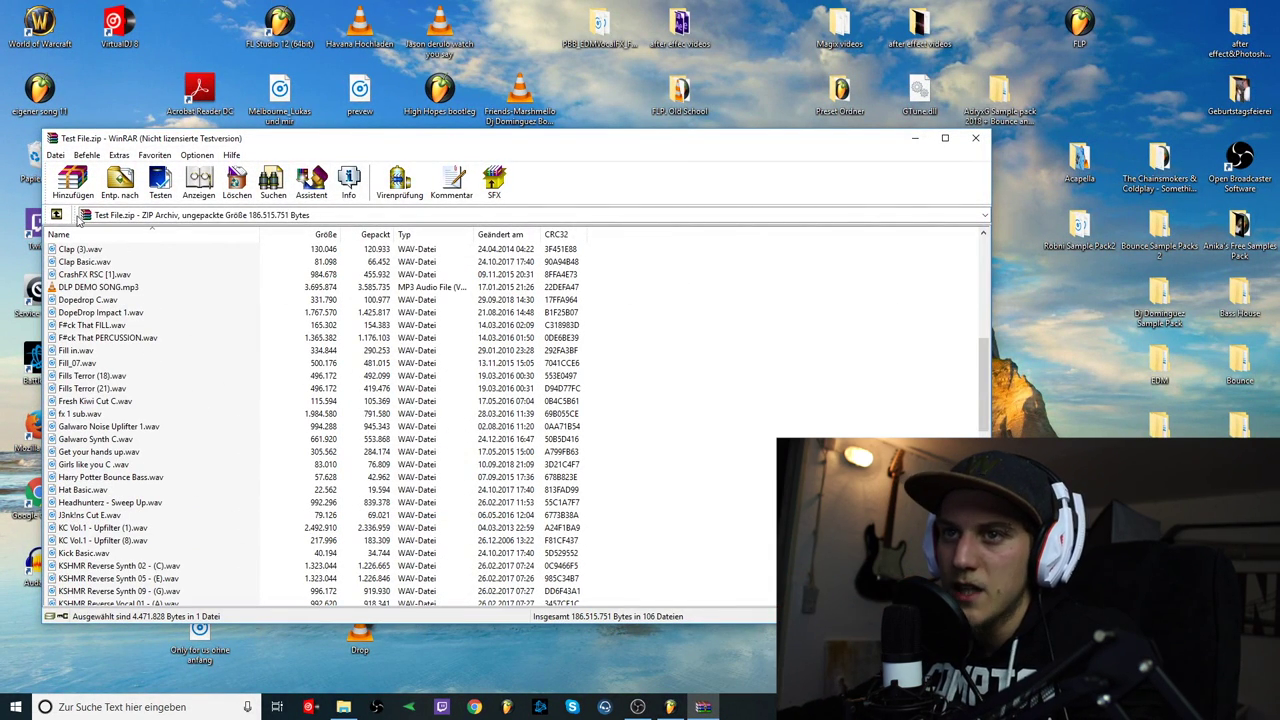
scroll(148, 325, "up", 5)
scroll(148, 325, "up", 5)
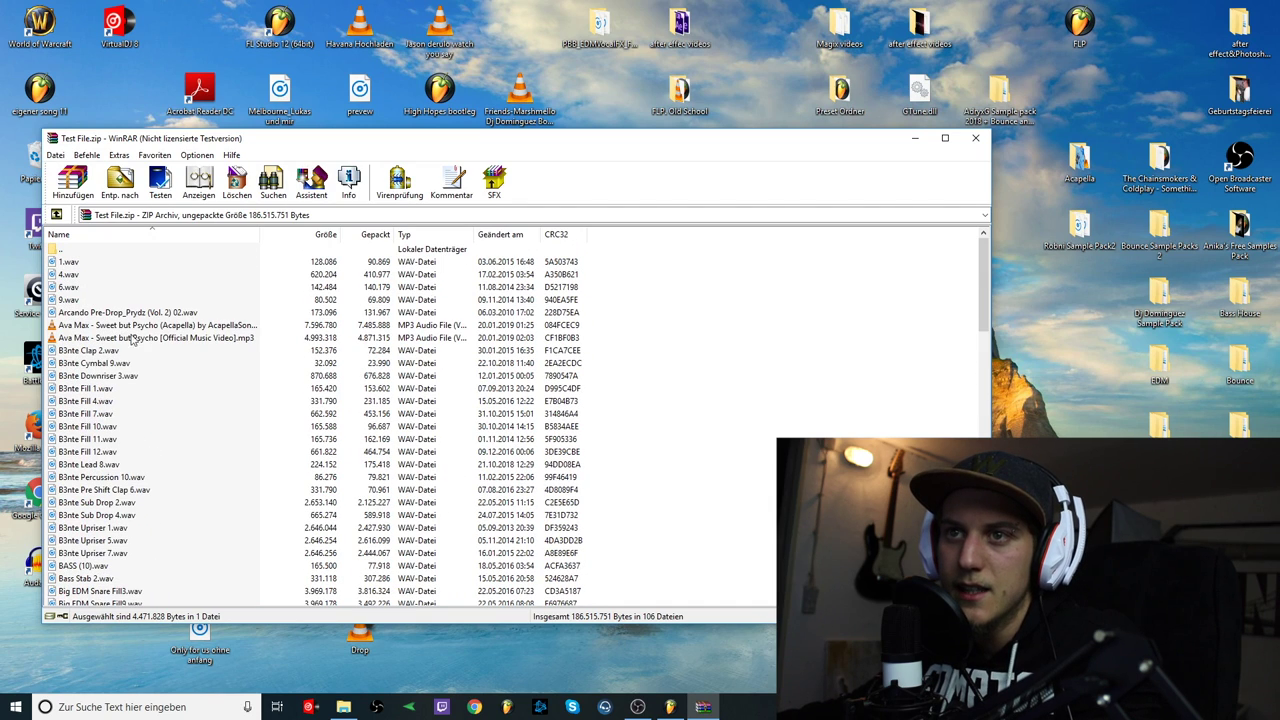
left_click(128, 326)
double_click(128, 328)
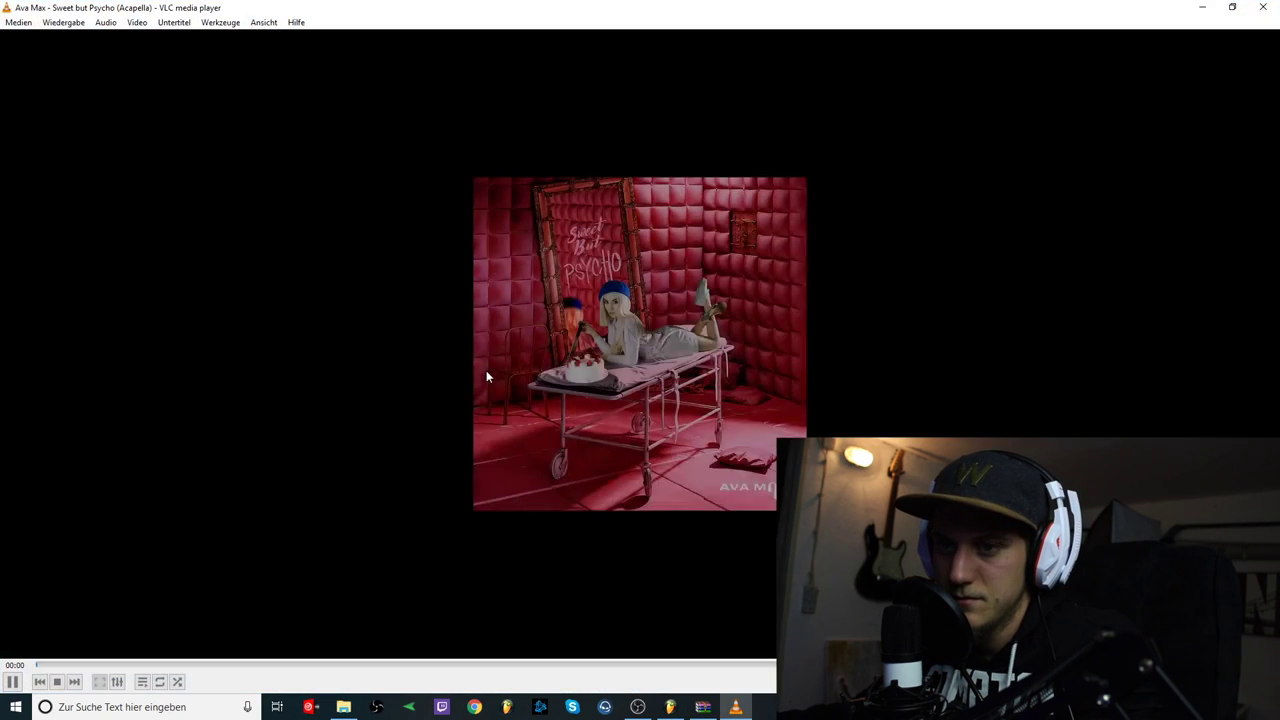
left_click(306, 664)
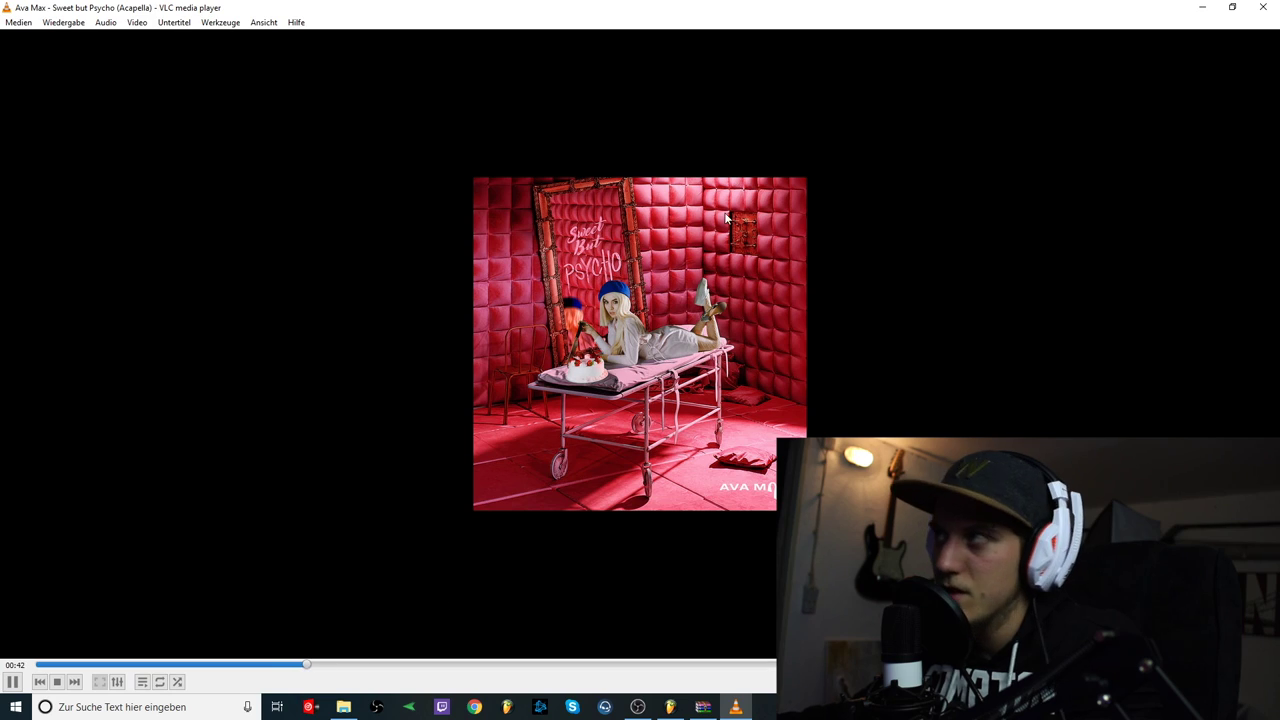
left_click(1264, 10)
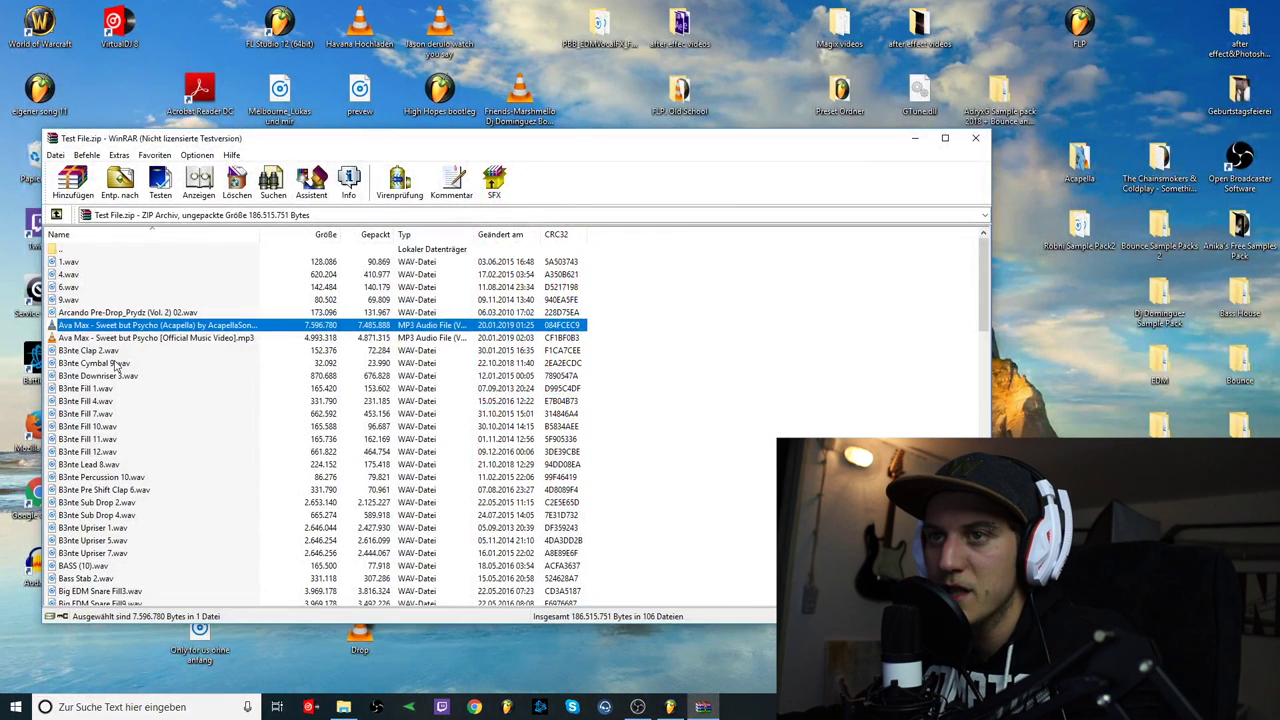
Select the Official Music Video MP3 in the archive and review which samples and vocal files the package contains.
left_click(148, 338)
scroll(128, 426, "down", 7)
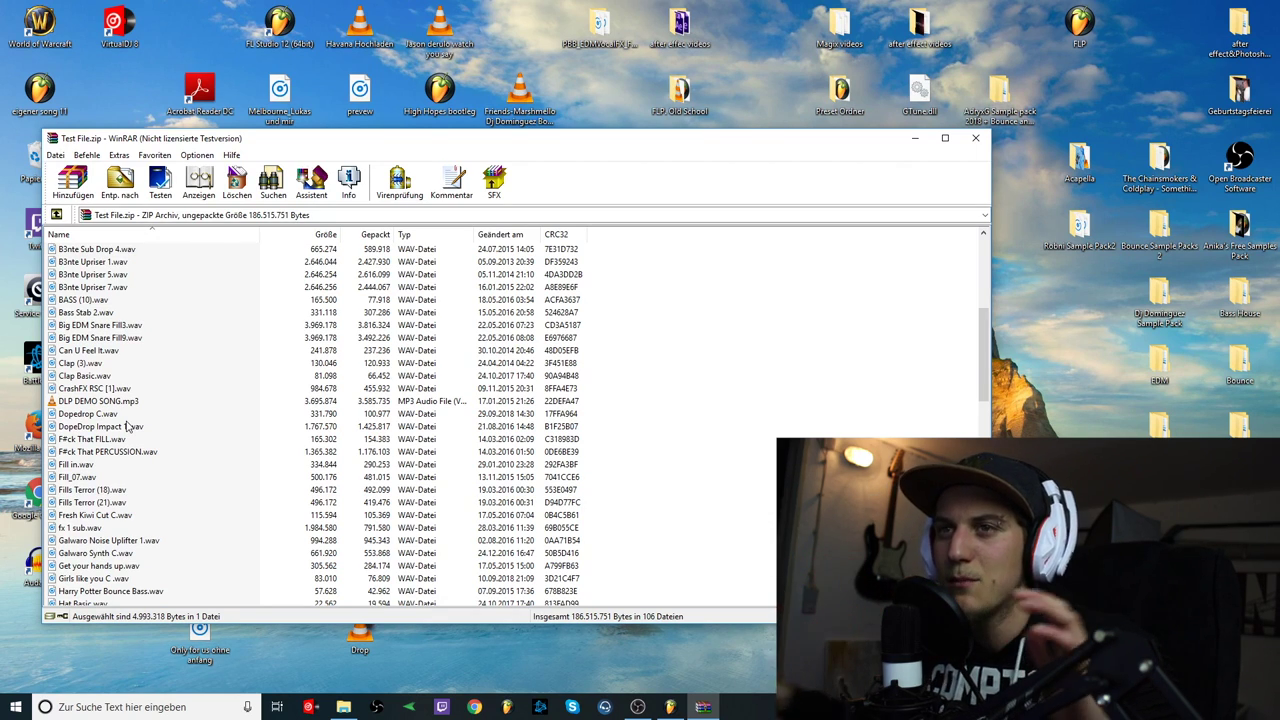
scroll(128, 426, "up", 7)
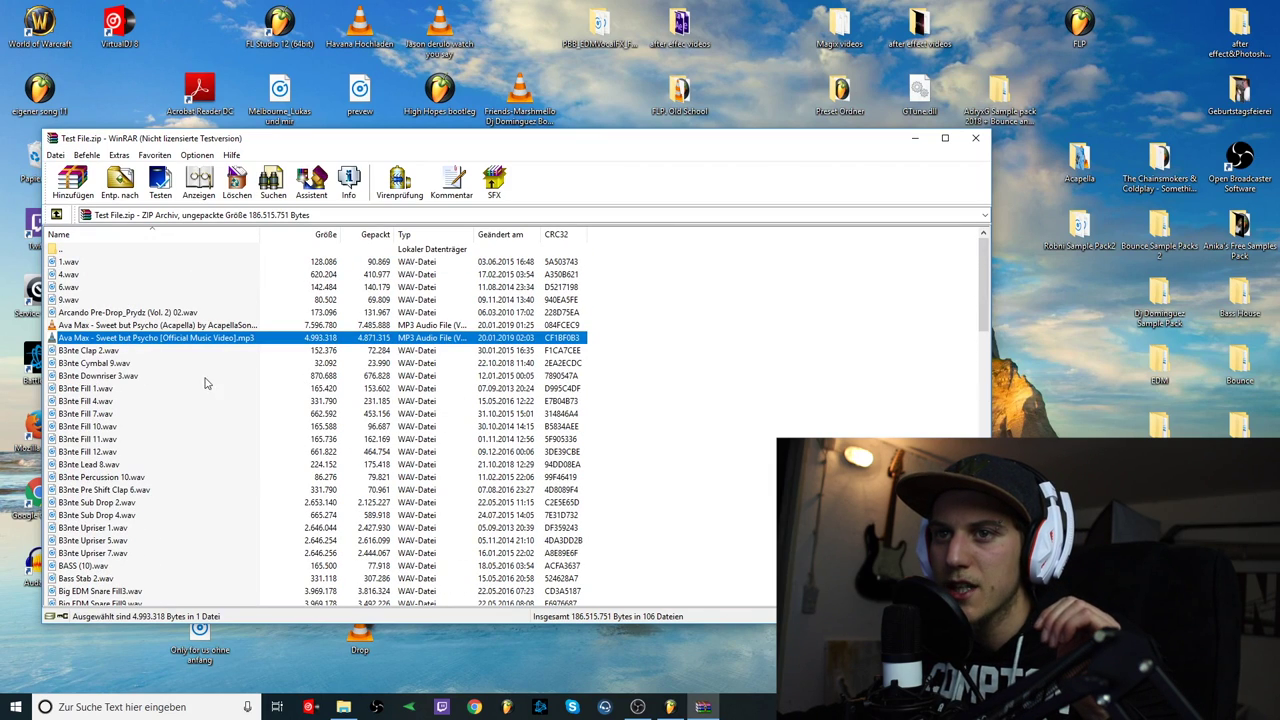
scroll(205, 383, "down", 5)
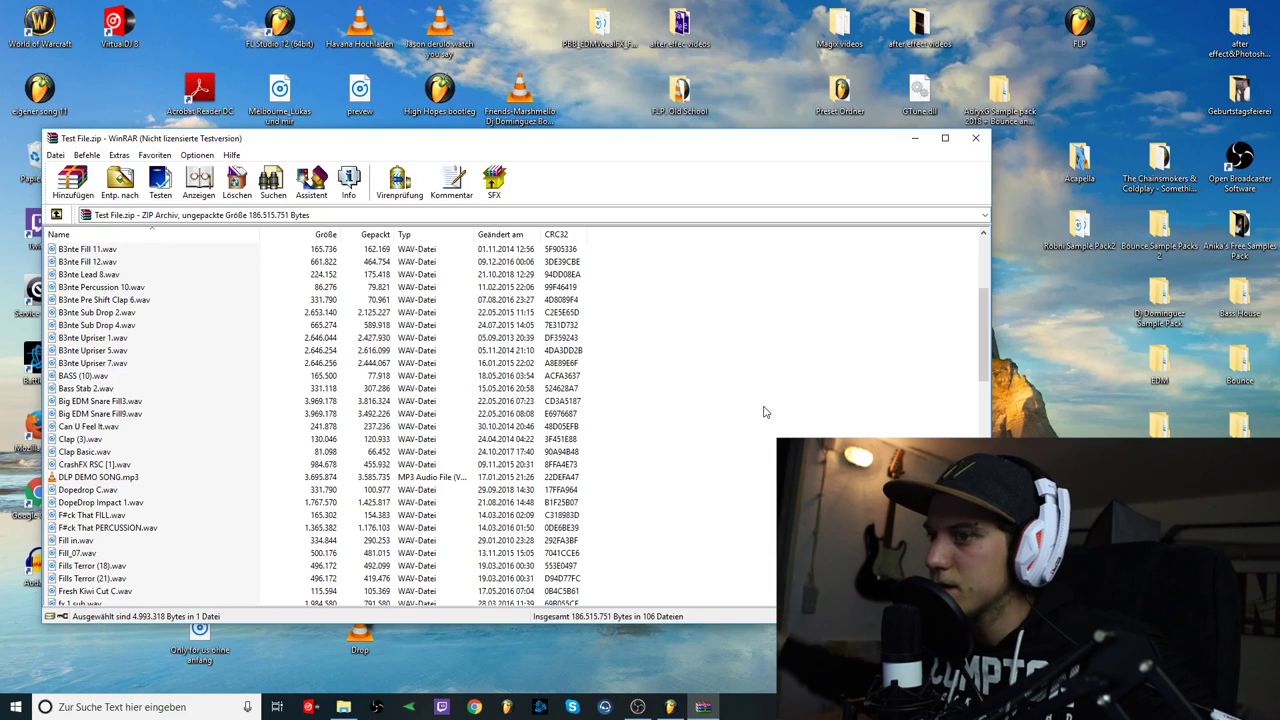
scroll(758, 409, "down", 4)
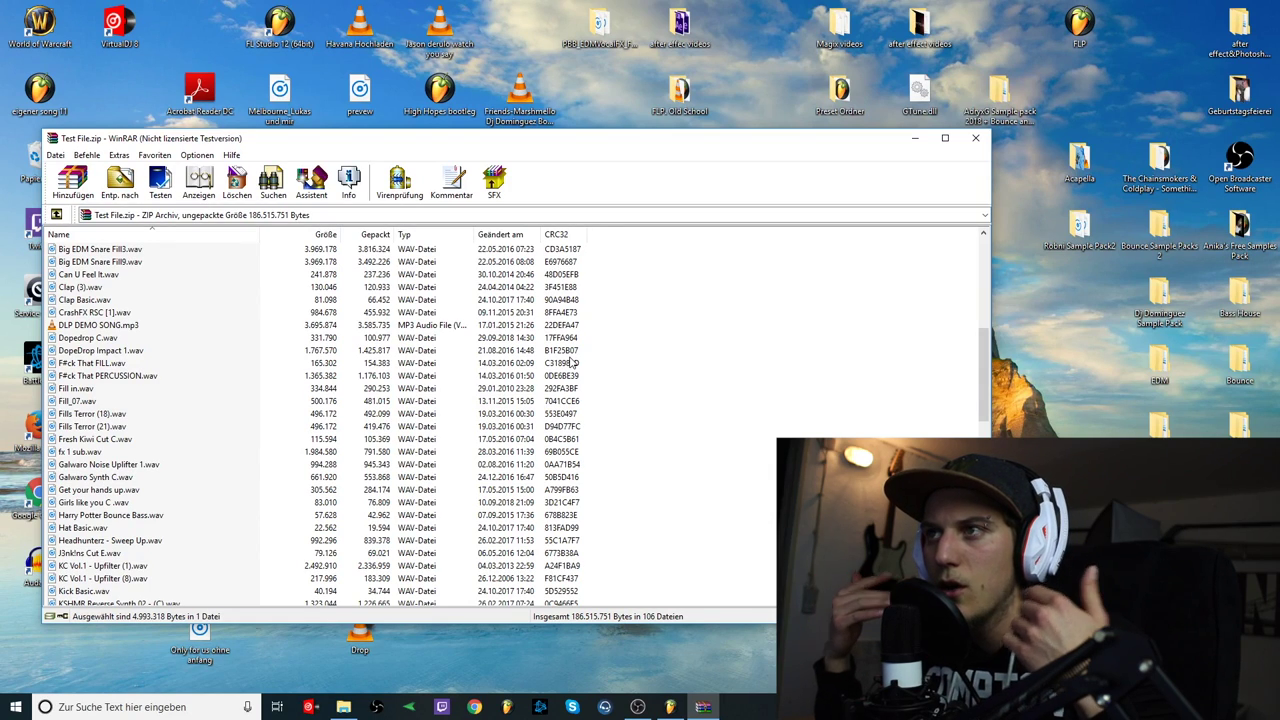
scroll(241, 337, "up", 9)
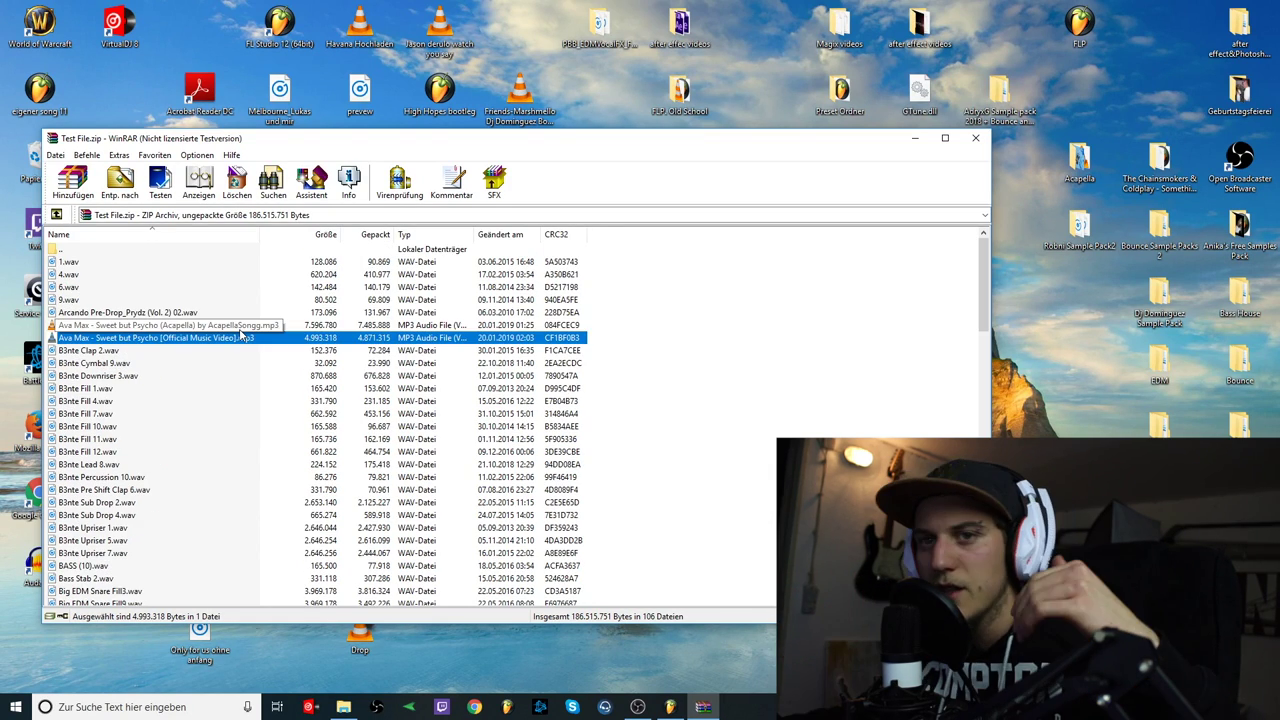